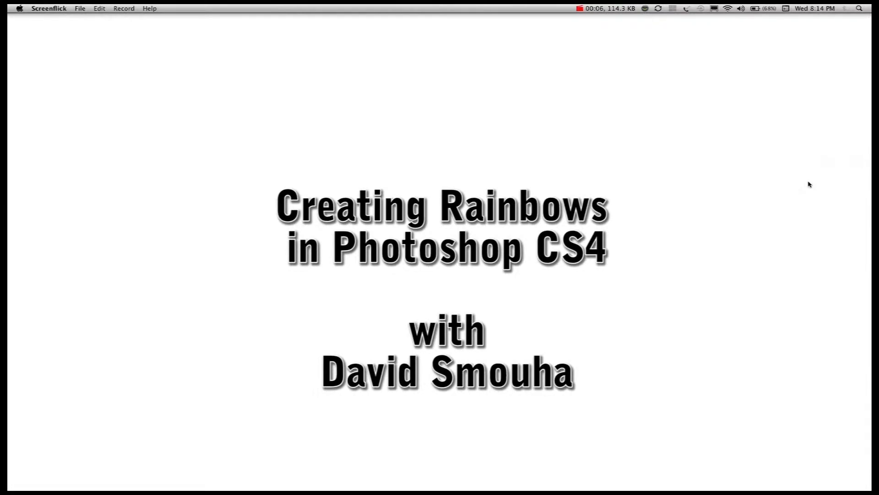
# - Launch Adobe Photoshop CS4 from the Dock
pyautogui.moveTo(145, 488)
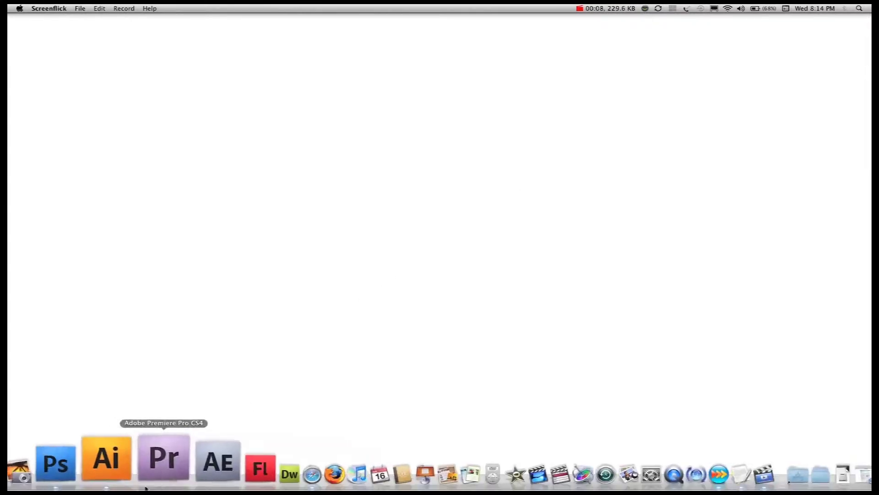
pyautogui.click(105, 470)
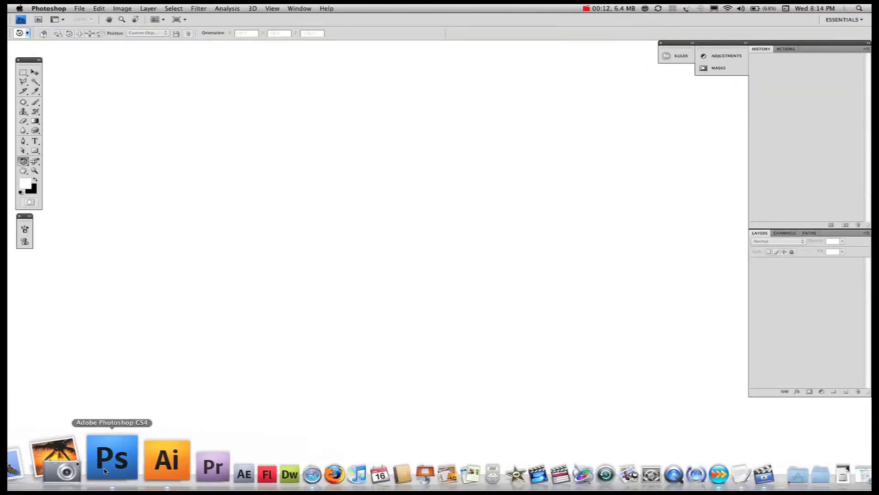
# - Create a transparent 1500 × 800 px document named 'Rainbow in 3D' and reposition its window
pyautogui.click(81, 10)
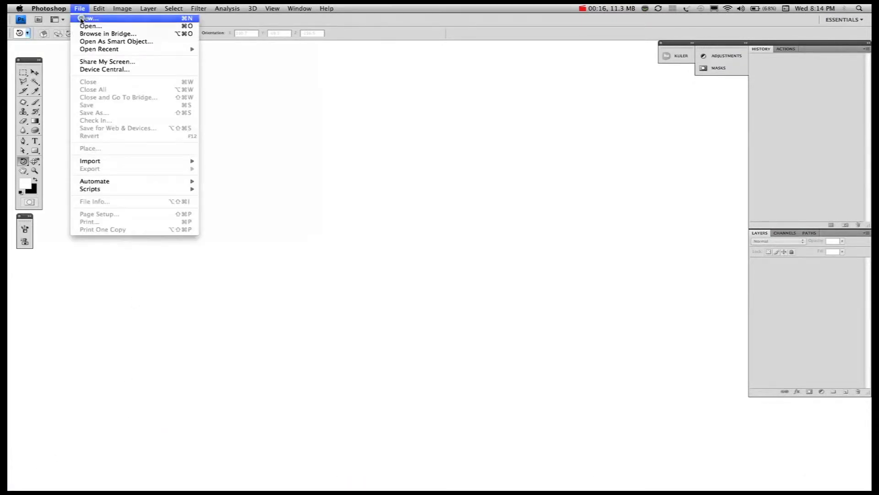
pyautogui.click(82, 19)
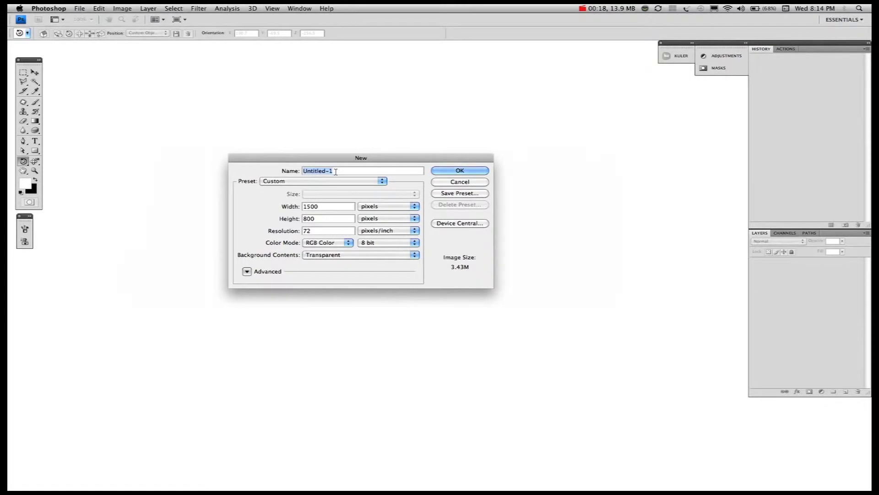
pyautogui.write('Rai')
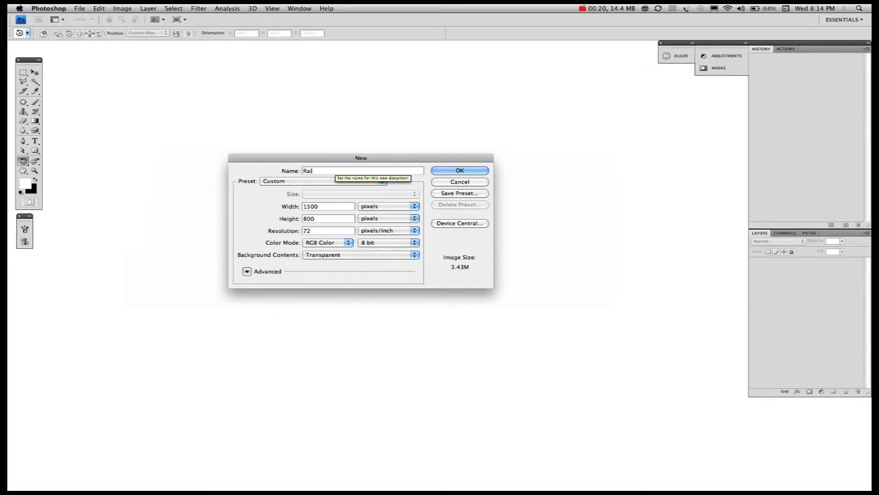
pyautogui.write('nbow in ')
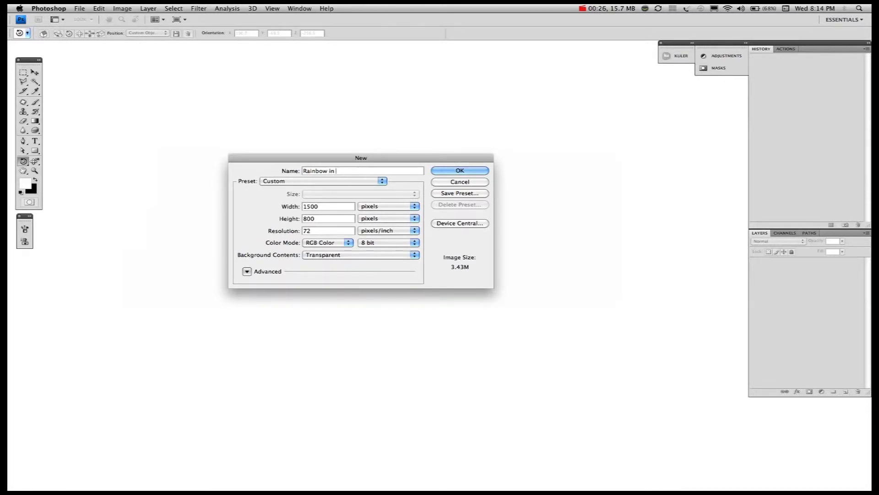
pyautogui.write('3D')
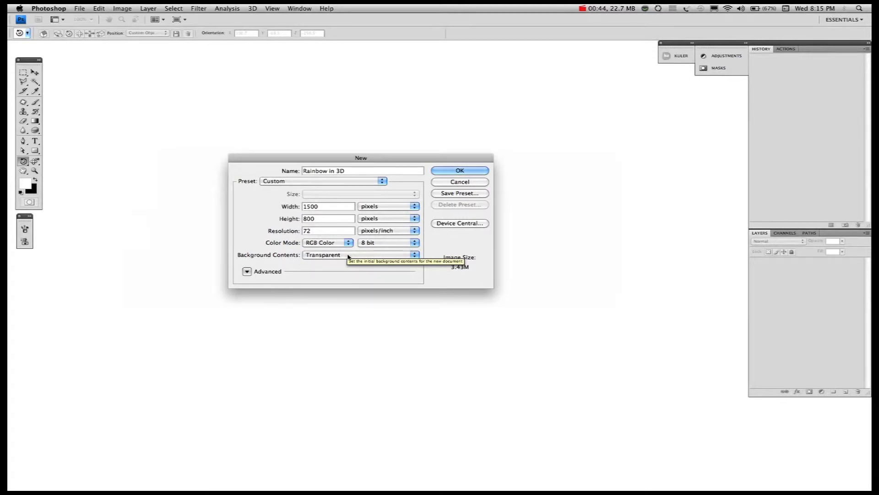
pyautogui.click(460, 170)
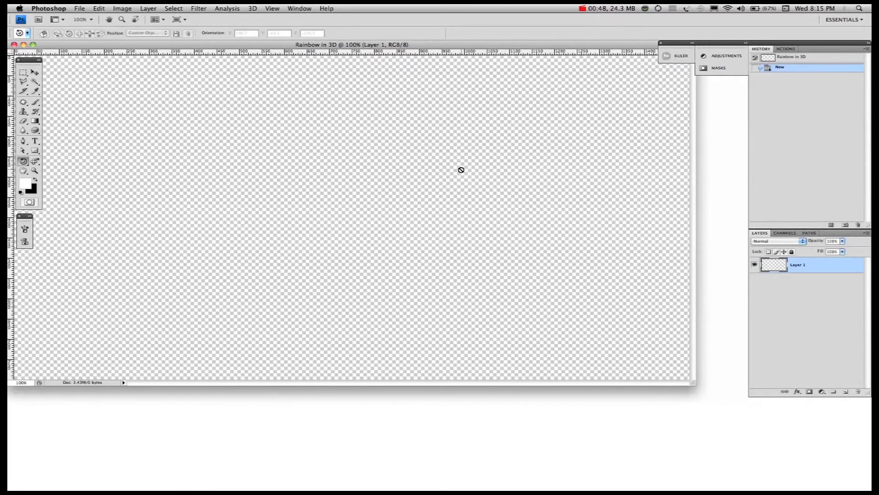
pyautogui.moveTo(429, 46); pyautogui.dragTo(477, 90)
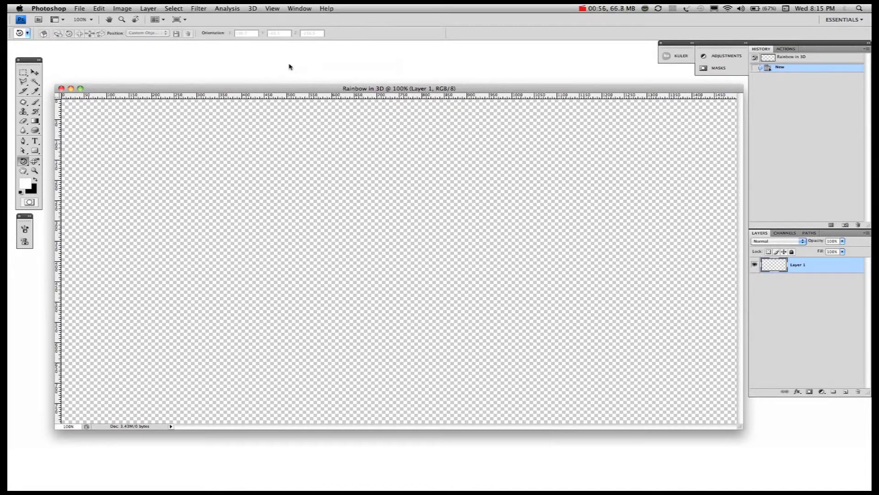
# - Convert Layer 1 into a cube with 3D > New Shape From Layer > Cube
pyautogui.click(253, 8)
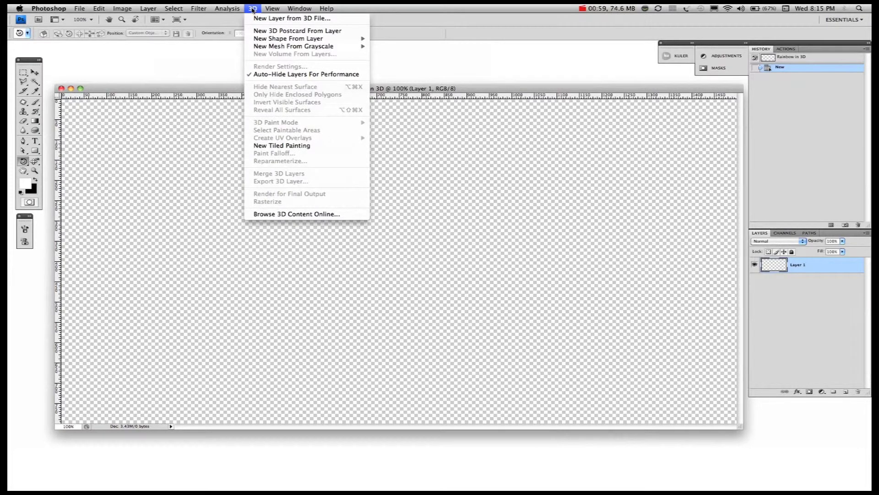
pyautogui.moveTo(260, 38)
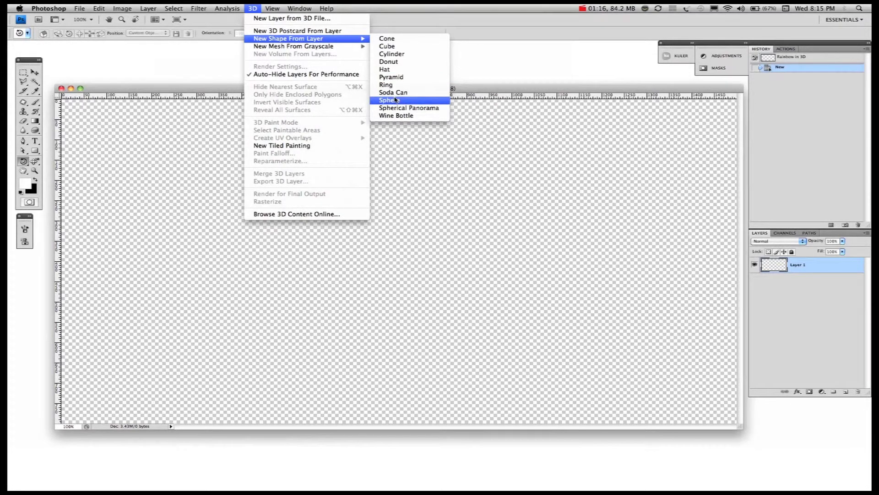
pyautogui.click(390, 48)
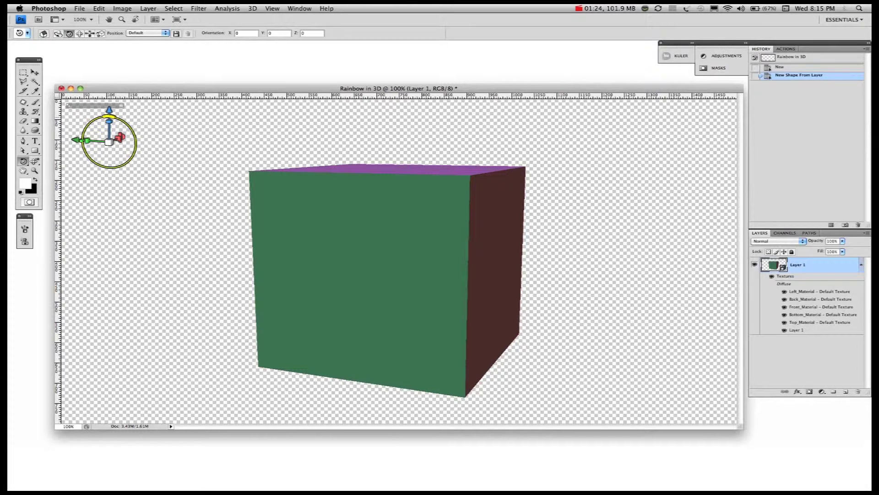
# - Rotate the cube to about X -48.9, Y -30.6, Z -23.9 so its grey top shows
pyautogui.moveTo(112, 117); pyautogui.dragTo(46, 199)
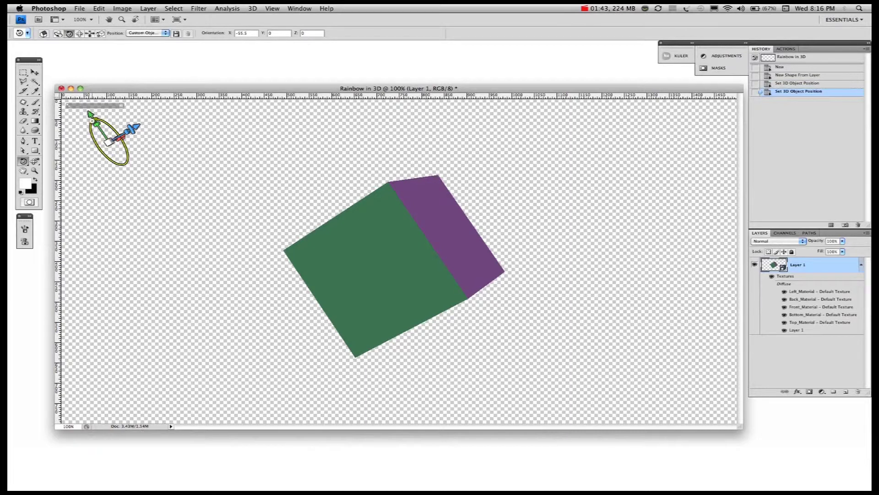
pyautogui.moveTo(91, 122); pyautogui.dragTo(92, 133)
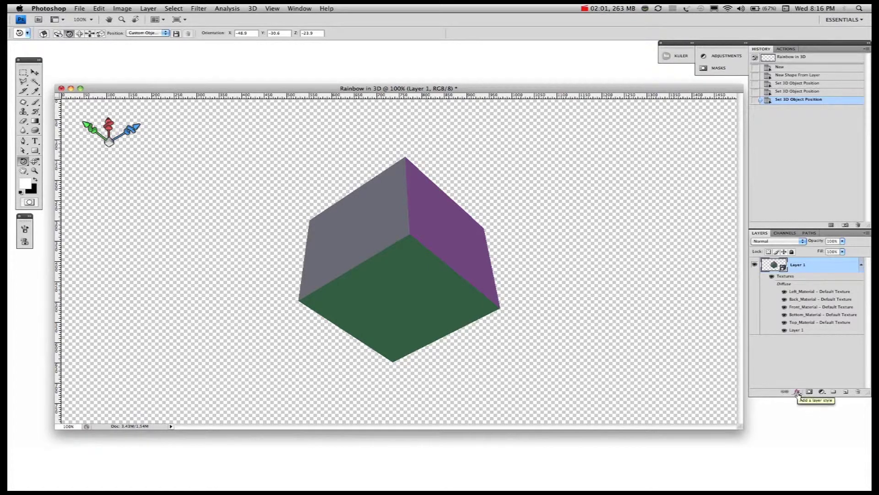
# - Add Drop Shadow and Gradient Overlay layer styles to the cube layer
pyautogui.click(798, 392)
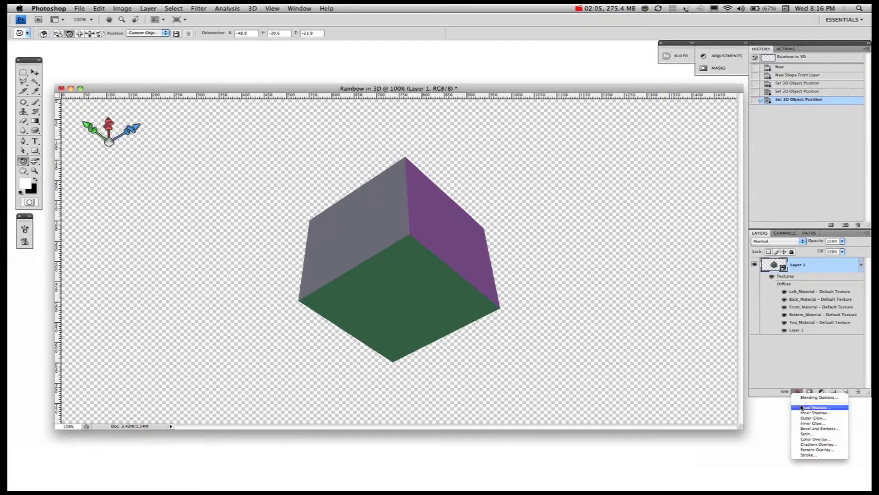
pyautogui.click(802, 408)
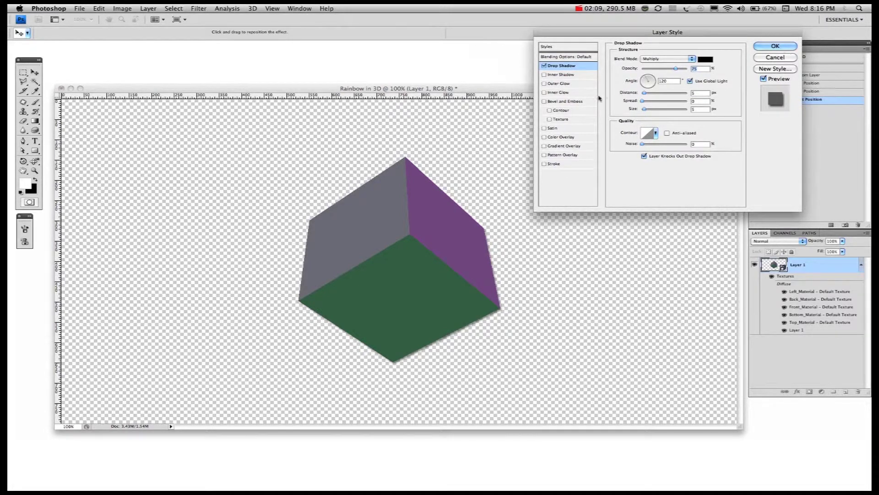
pyautogui.click(544, 146)
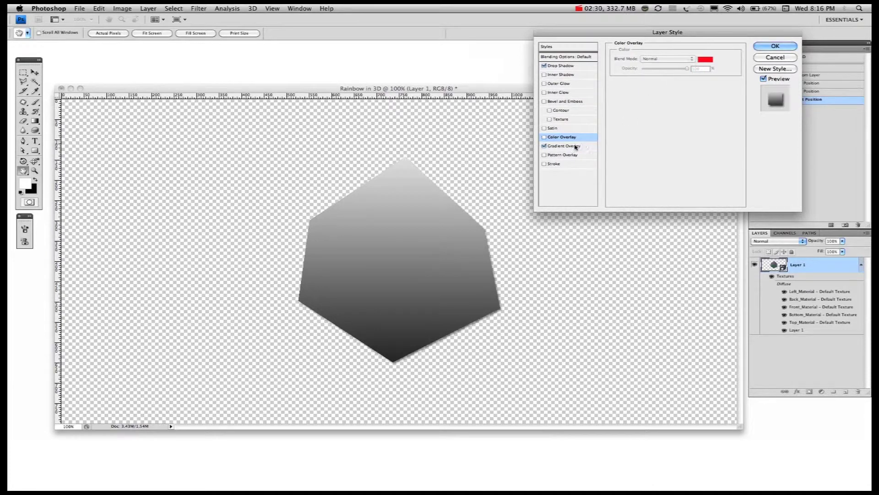
pyautogui.click(575, 146)
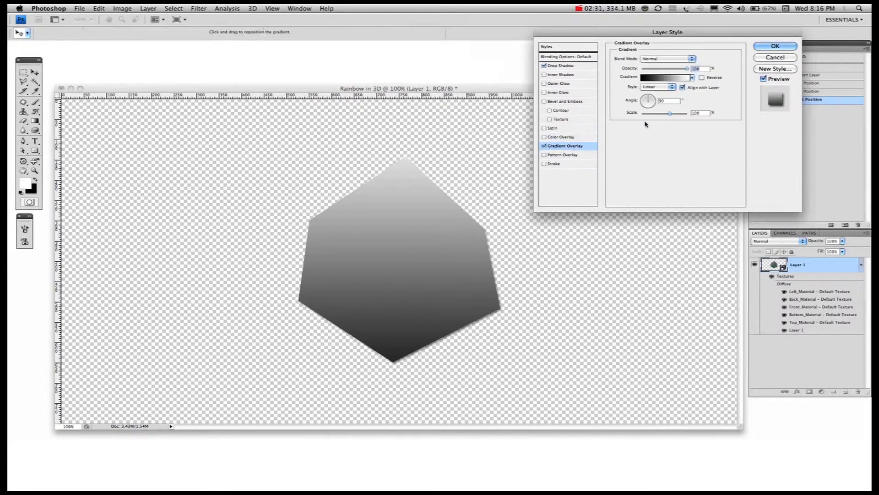
# - Set the cube's gradient overlay to the Transparent Rainbow preset
pyautogui.click(692, 77)
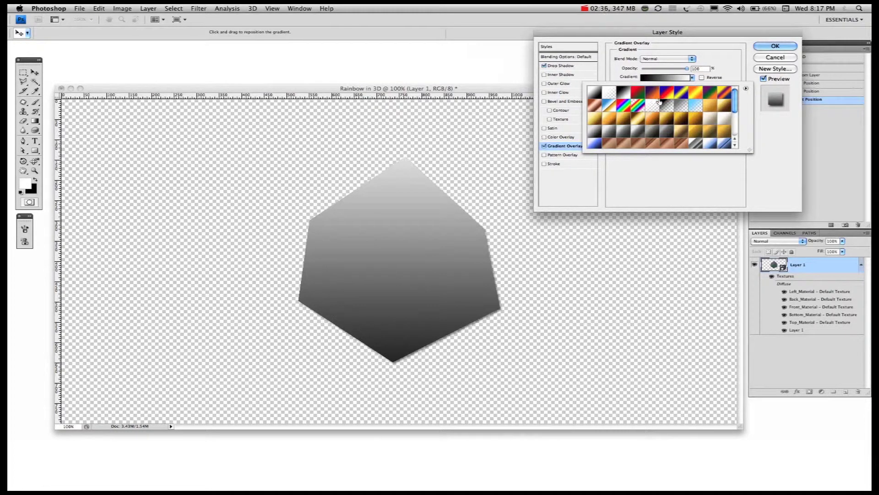
pyautogui.scroll(-10, 666, 109)
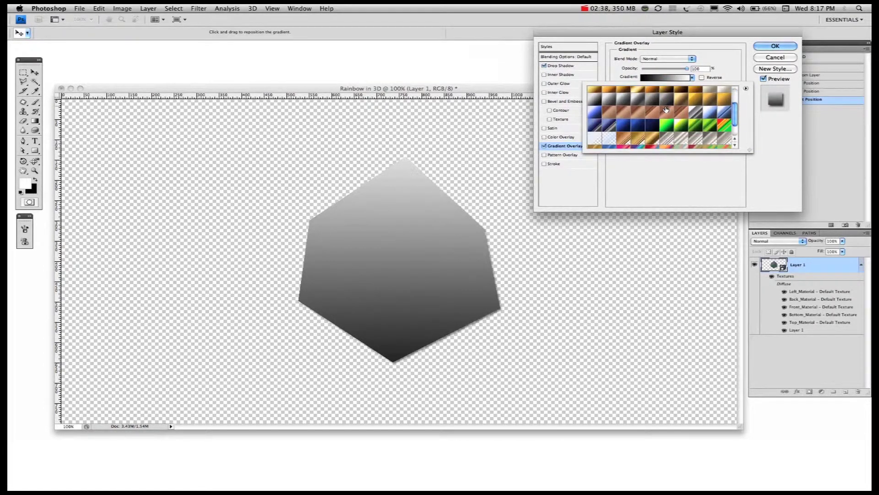
pyautogui.scroll(8, 665, 109)
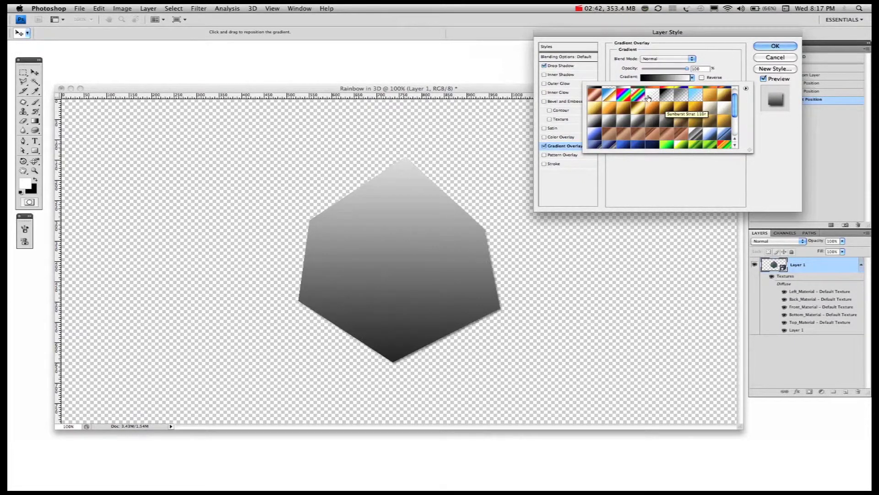
pyautogui.click(641, 97)
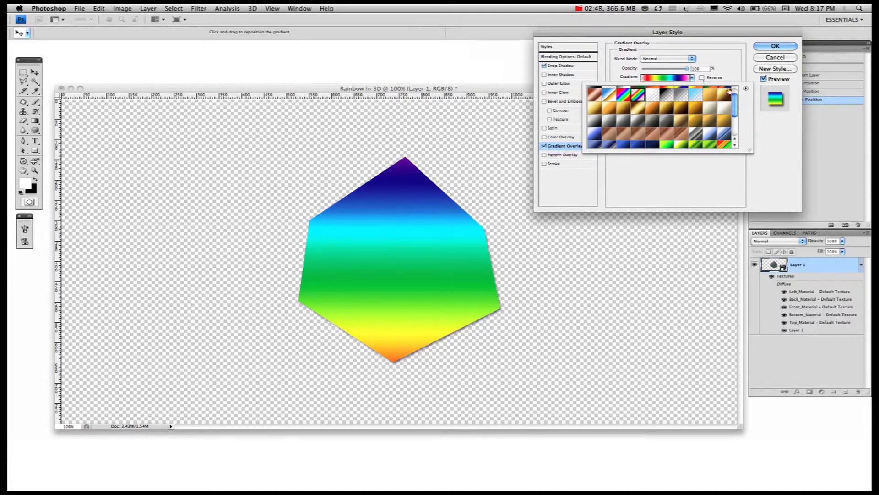
pyautogui.click(720, 181)
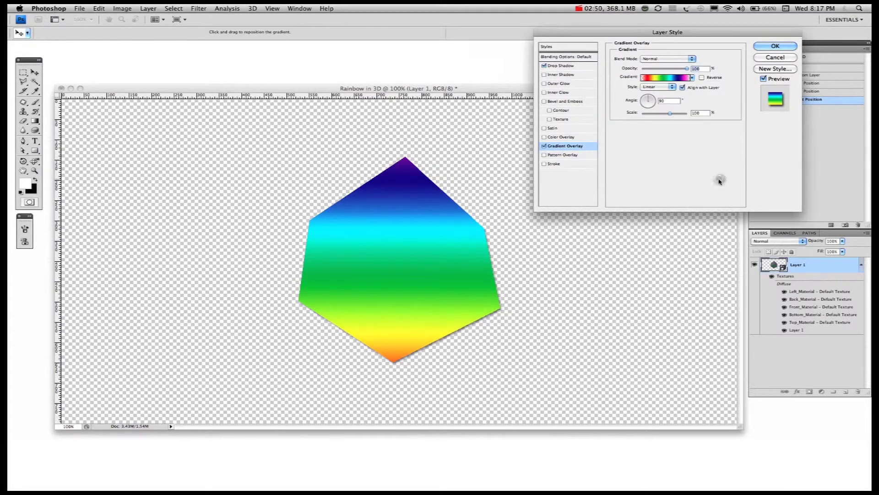
# - Make the rainbow overlay radial at about 45% opacity and commit the layer style
pyautogui.click(673, 87)
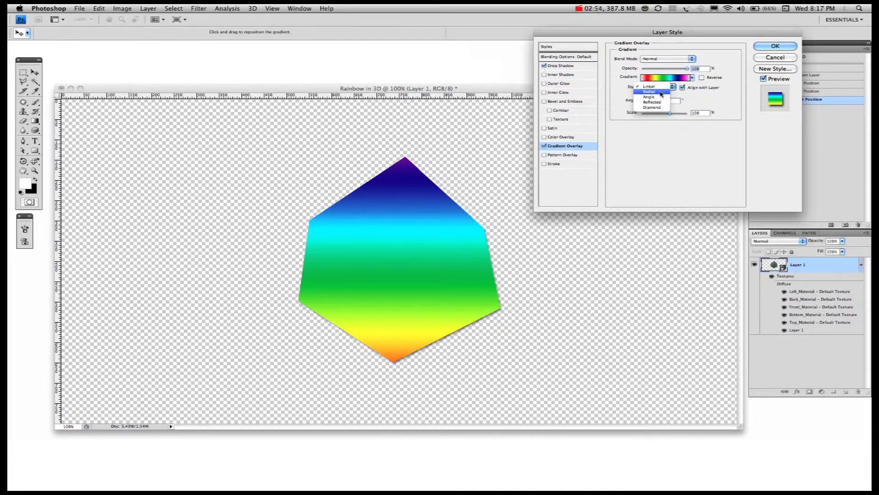
pyautogui.click(661, 93)
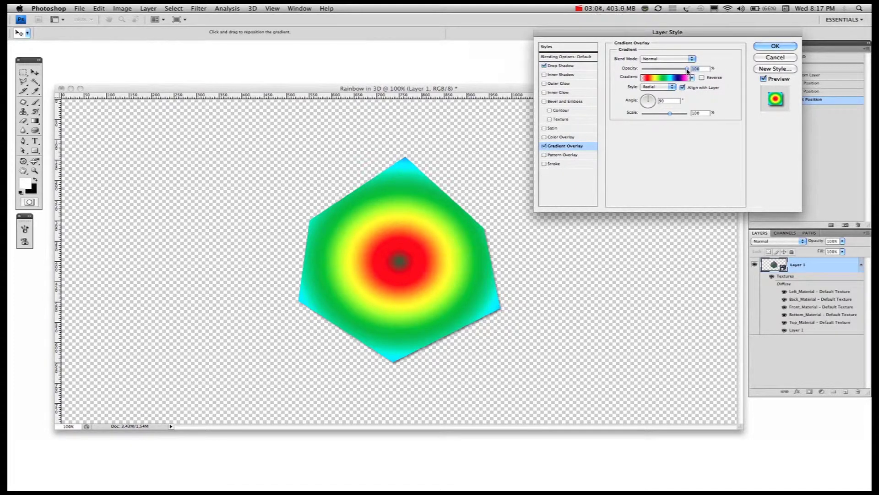
pyautogui.moveTo(687, 69); pyautogui.dragTo(662, 77)
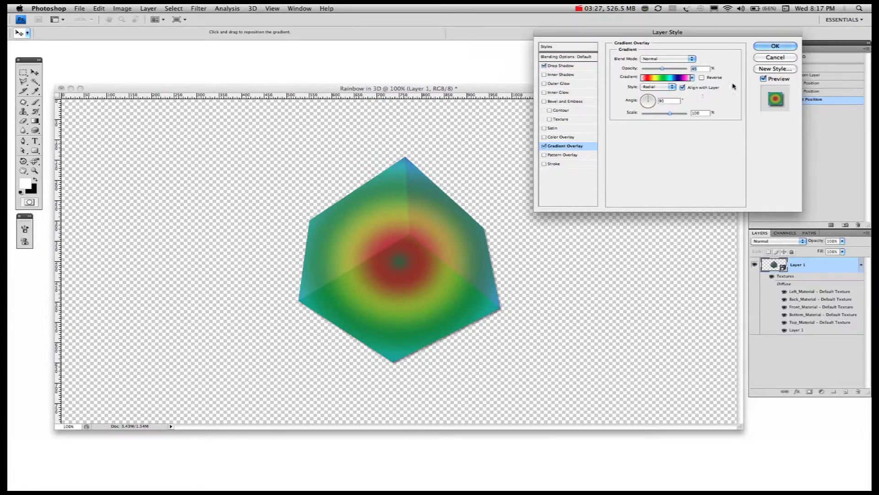
pyautogui.click(774, 46)
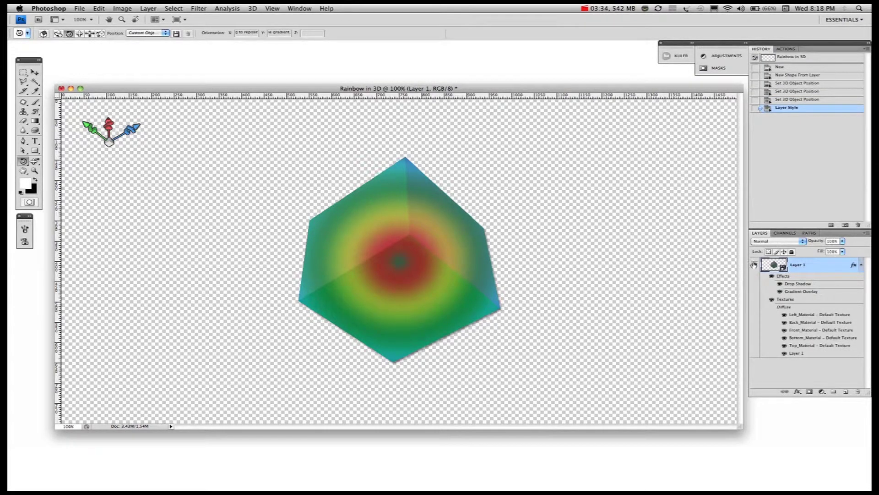
# - Add an empty Layer 2, then move the cube down and to the right
pyautogui.click(845, 392)
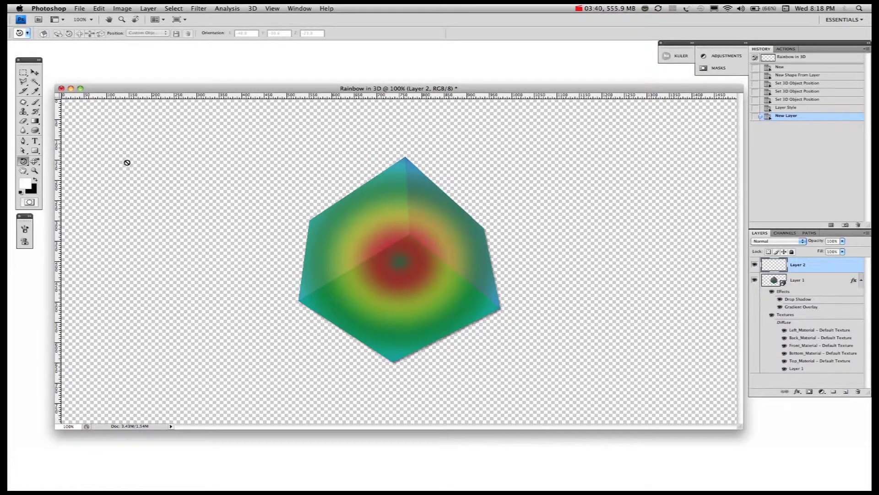
pyautogui.click(801, 282)
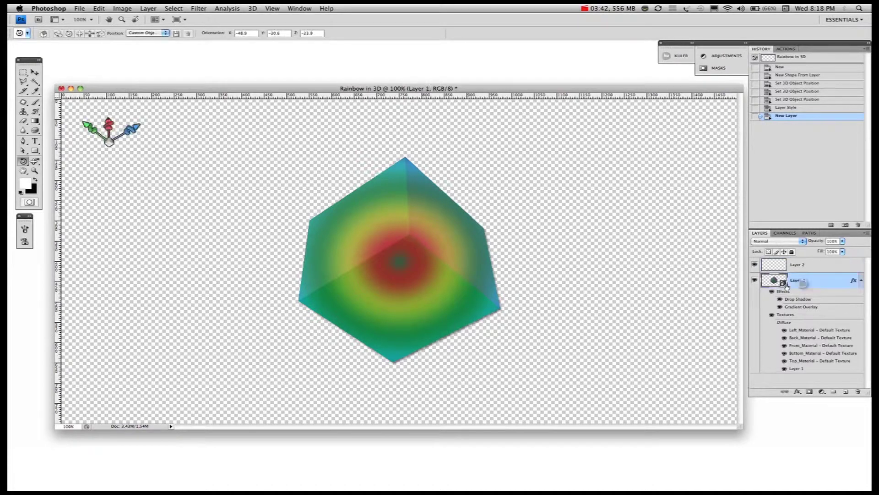
pyautogui.click(35, 72)
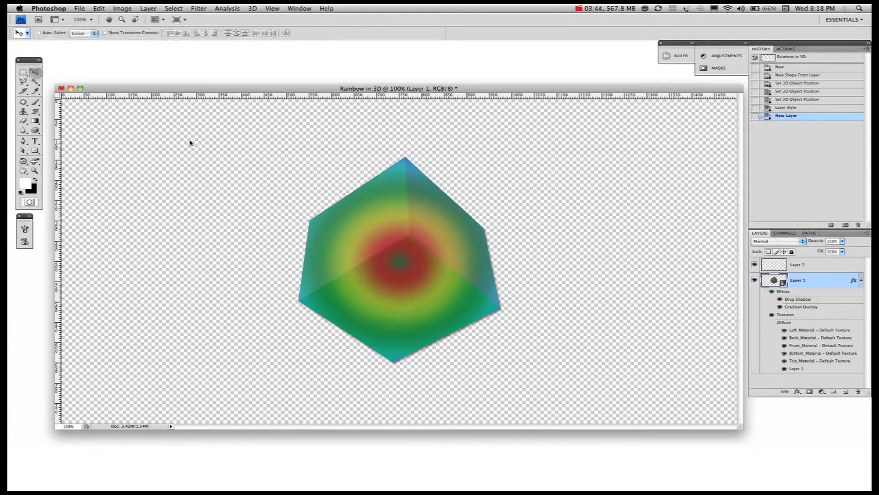
pyautogui.moveTo(348, 217); pyautogui.dragTo(431, 270)
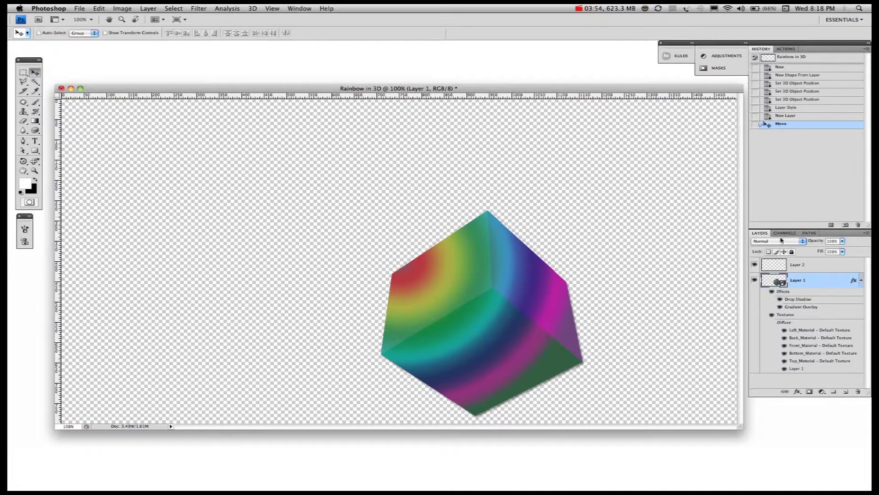
# - Fill Layer 2 with a diagonal rainbow gradient from the lower-left and place it beneath the cube
pyautogui.click(800, 265)
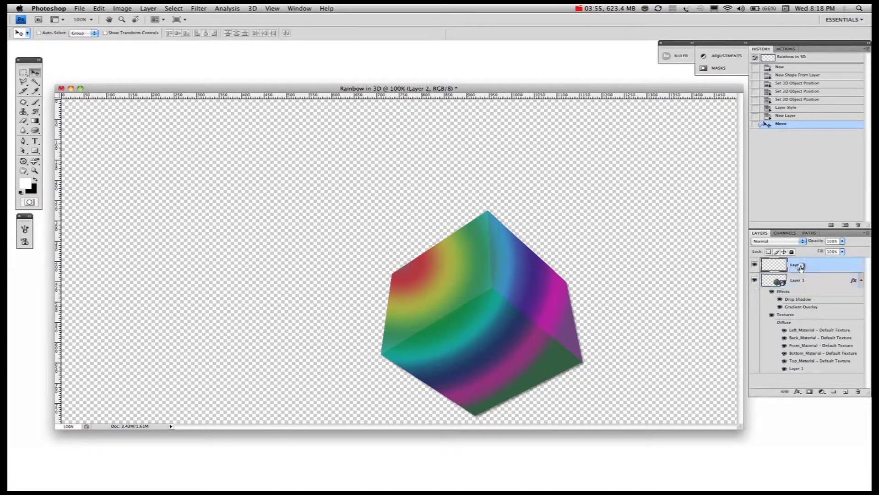
pyautogui.click(37, 122)
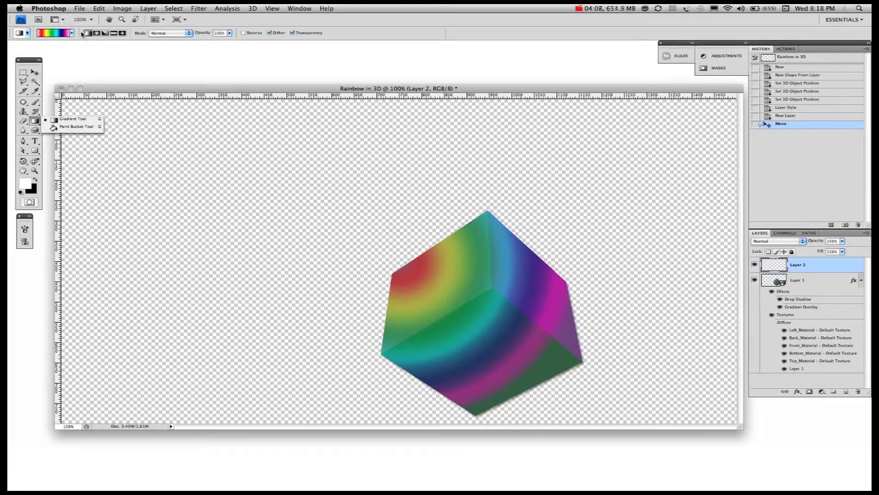
pyautogui.click(97, 34)
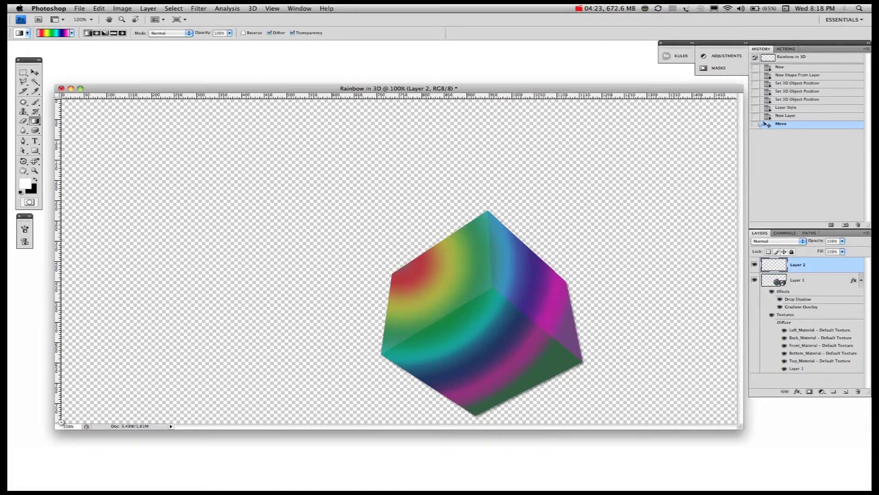
pyautogui.moveTo(61, 421); pyautogui.dragTo(439, 161)
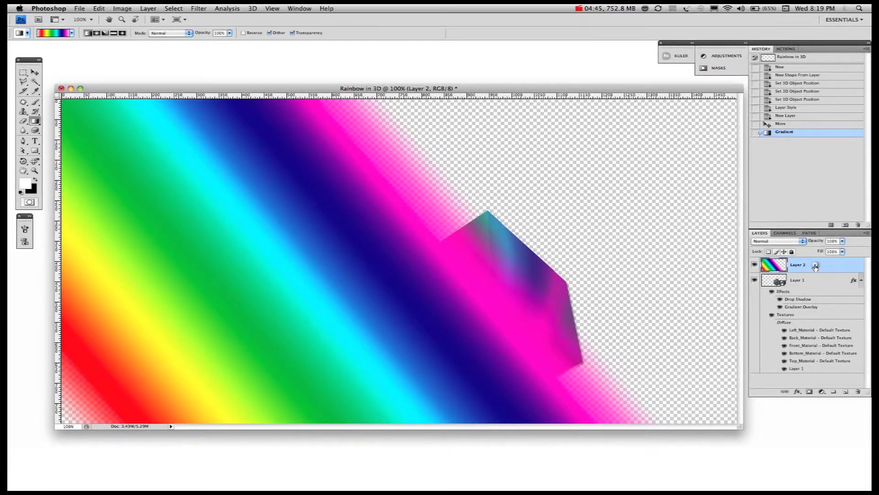
pyautogui.moveTo(815, 267); pyautogui.dragTo(853, 372)
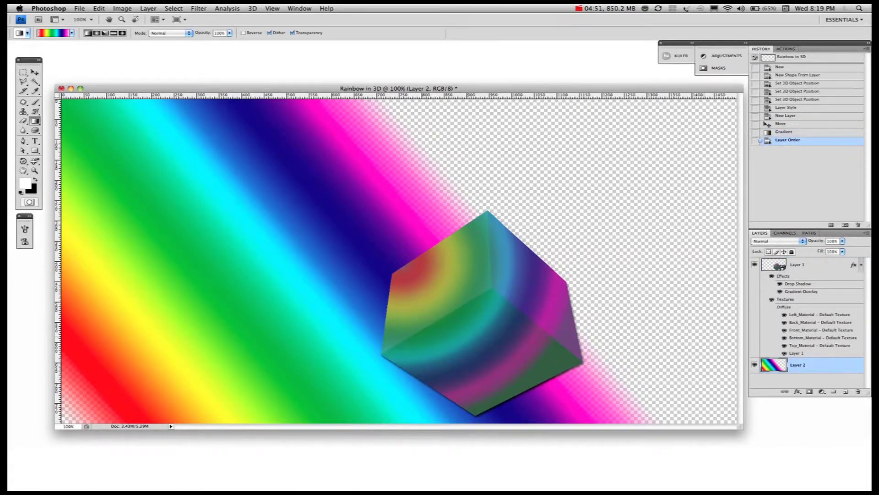
# - Shift the cube up and right so it sits over the rainbow's magenta edge
pyautogui.click(819, 265)
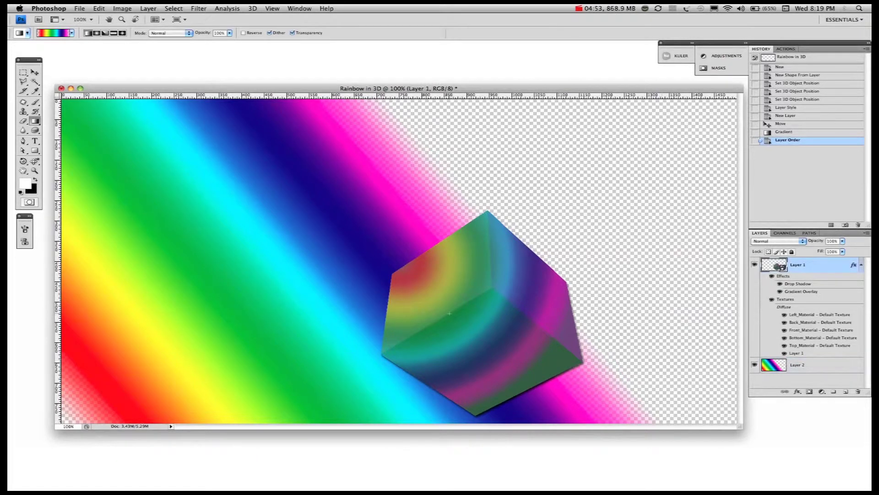
pyautogui.press('v')
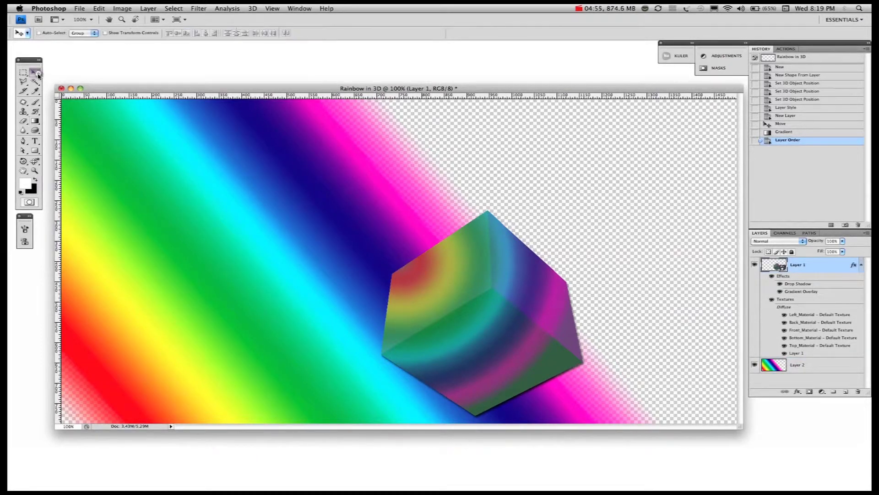
pyautogui.moveTo(488, 277); pyautogui.dragTo(521, 249)
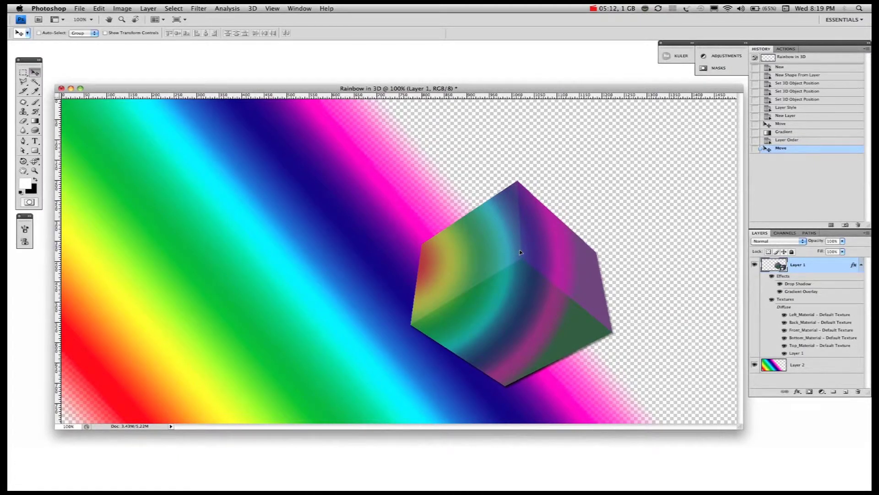
pyautogui.moveTo(520, 253); pyautogui.dragTo(521, 256)
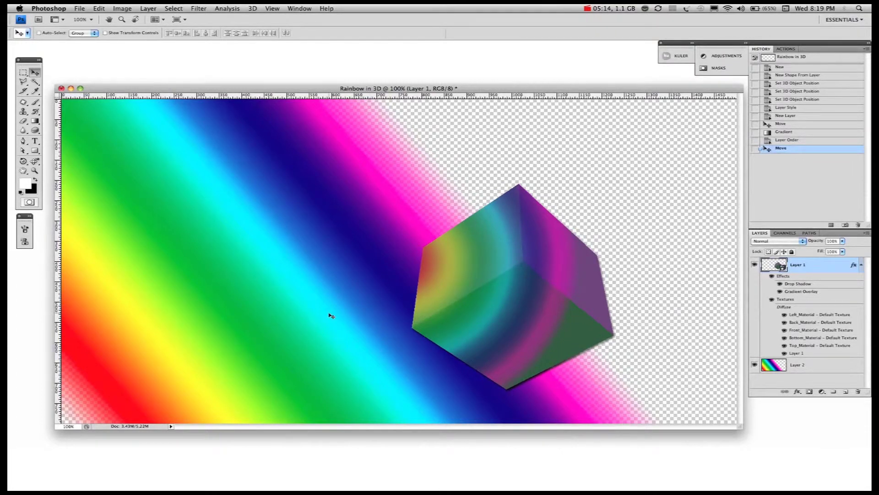
# - Save the document as Rainbow in 3D.psd, keeping Maximize Compatibility on
pyautogui.click(81, 9)
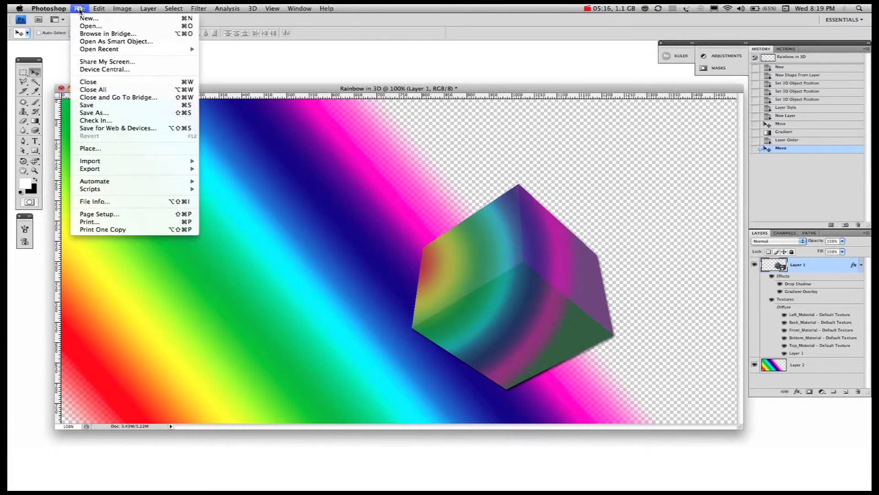
pyautogui.click(92, 105)
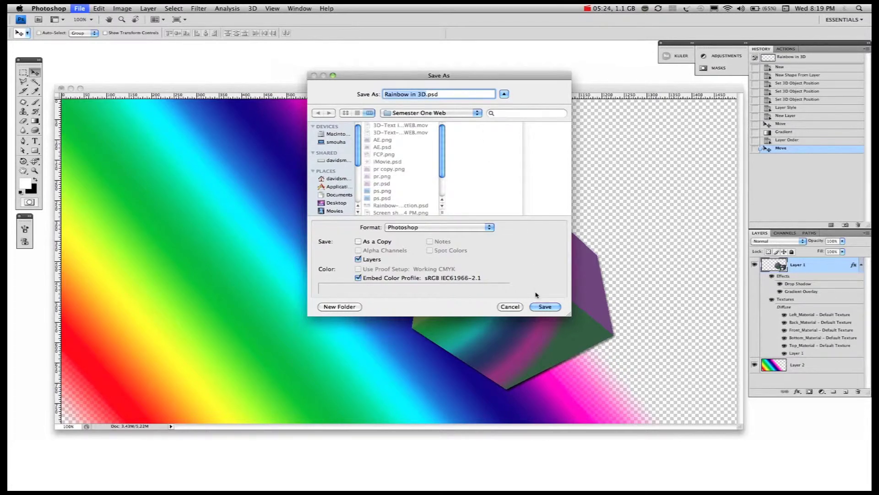
pyautogui.click(535, 307)
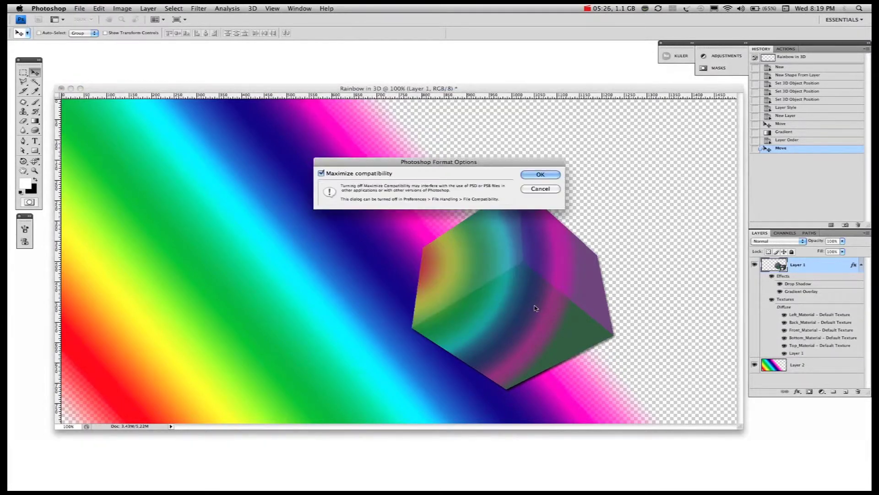
pyautogui.click(534, 175)
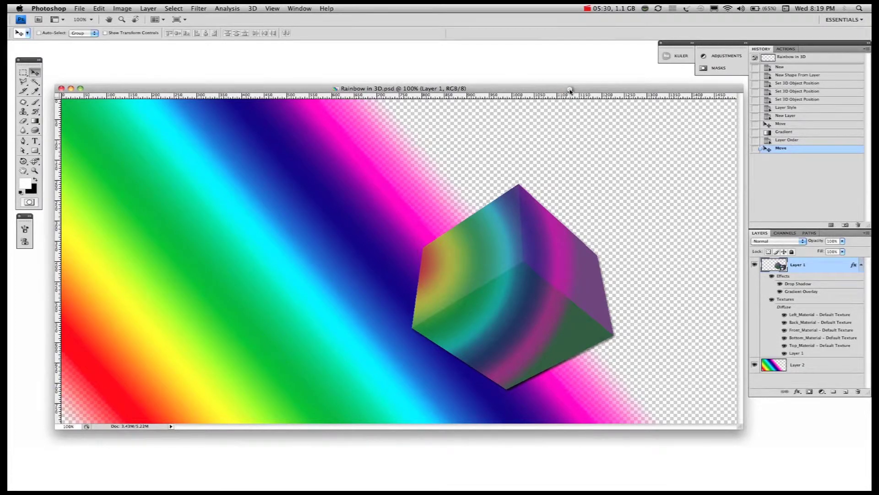
pyautogui.moveTo(570, 90)
pyautogui.mouseDown()
pyautogui.moveTo(574, 73)
pyautogui.moveTo(576, 82)
pyautogui.mouseUp()
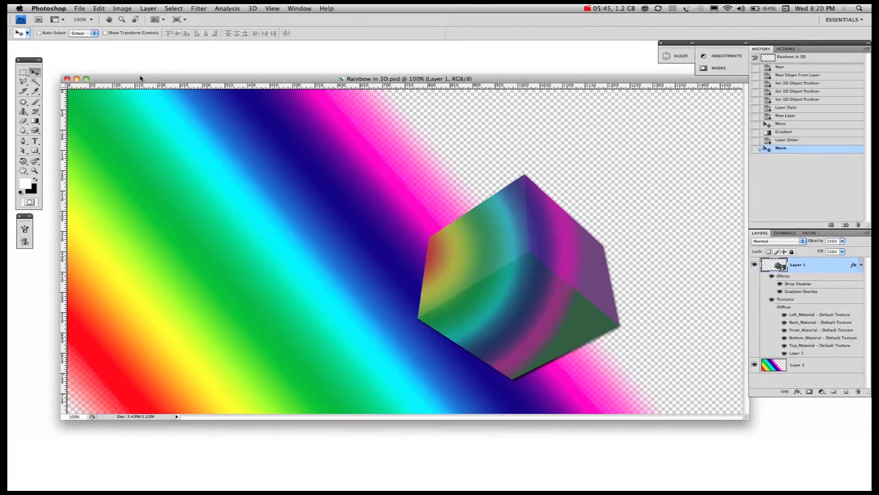
# - Close the Rainbow in 3D document and hide Photoshop
pyautogui.click(67, 80)
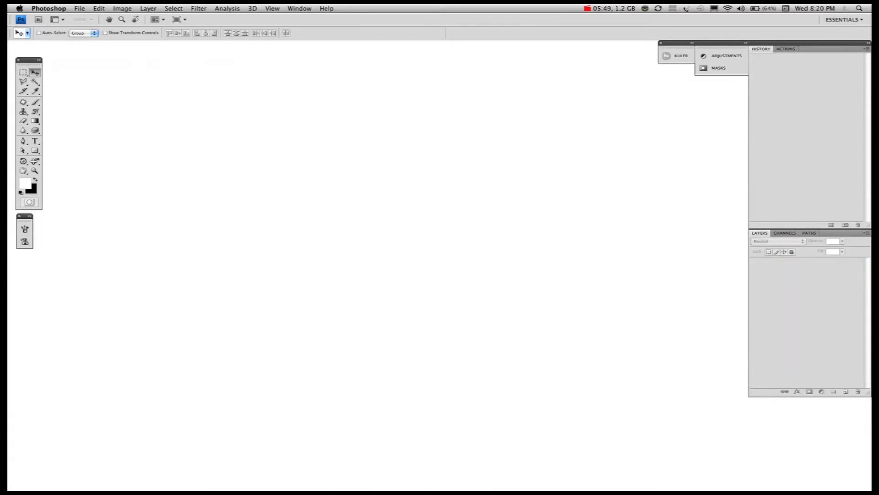
pyautogui.moveTo(391, 460)
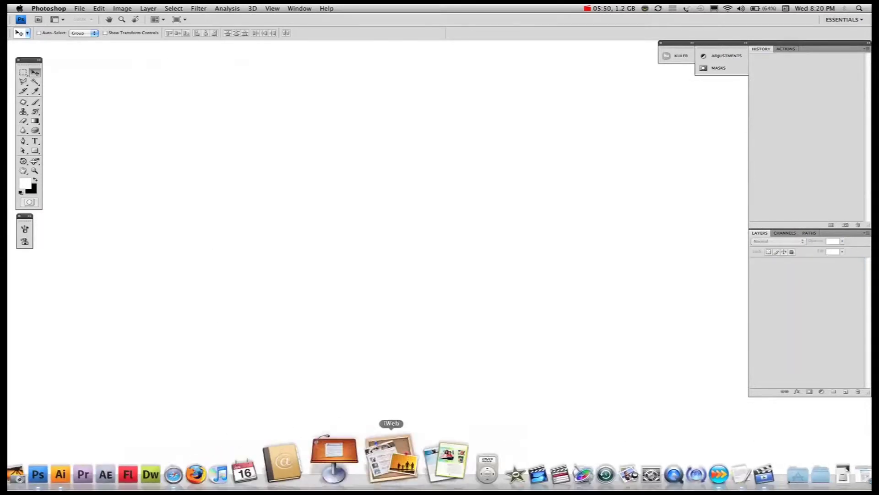
pyautogui.press('Tab')
# - Launch Keynote and create a new presentation with the Showroom theme
pyautogui.click(356, 449)
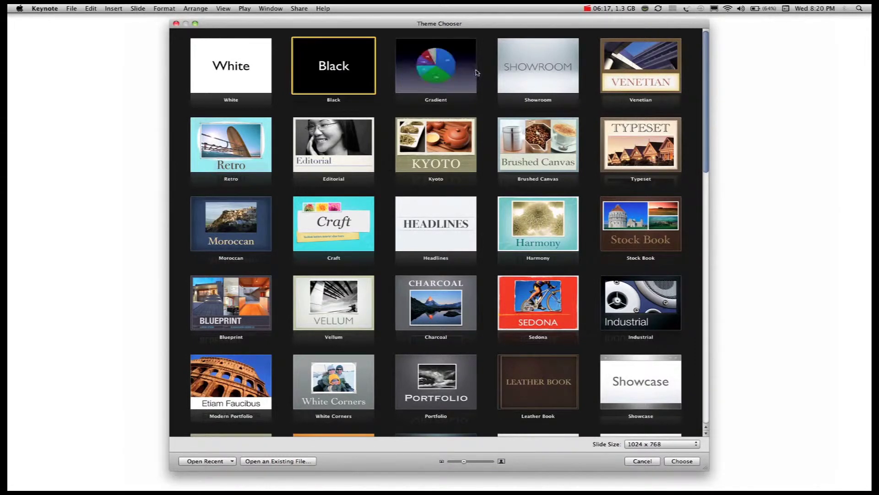
pyautogui.click(522, 71)
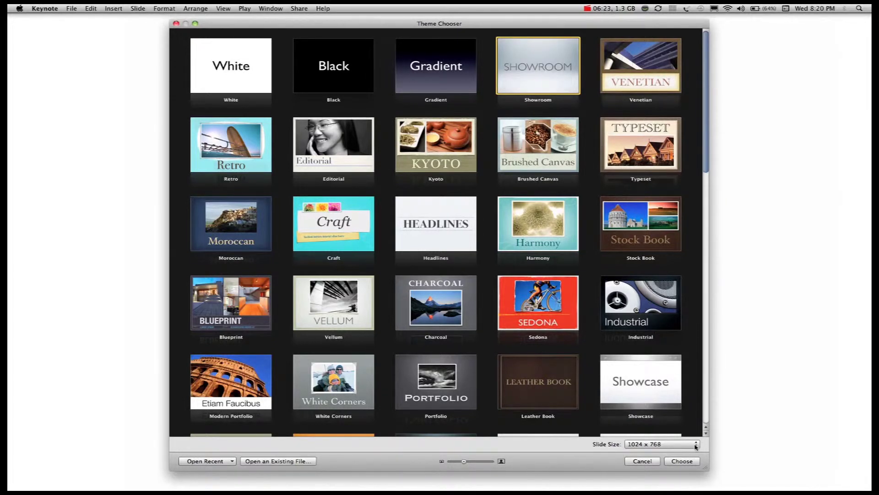
pyautogui.click(679, 462)
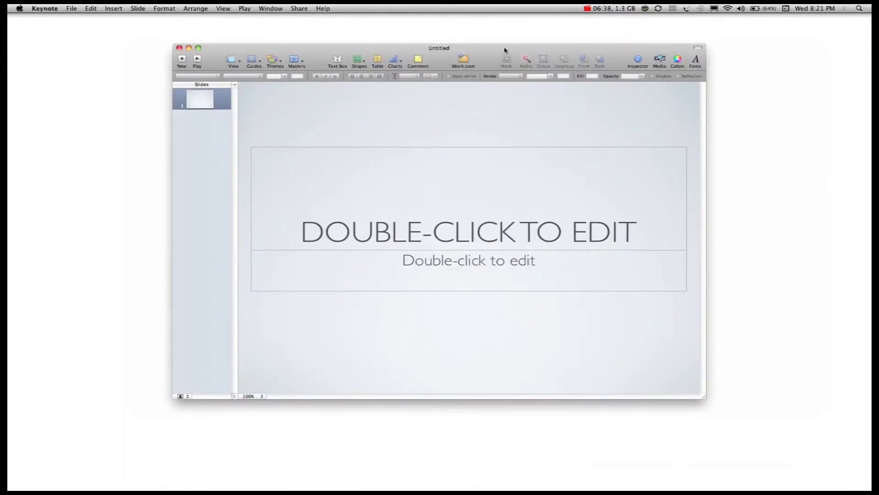
# - Delete the title and subtitle placeholders from the first Showroom slide
pyautogui.moveTo(491, 51); pyautogui.dragTo(432, 45)
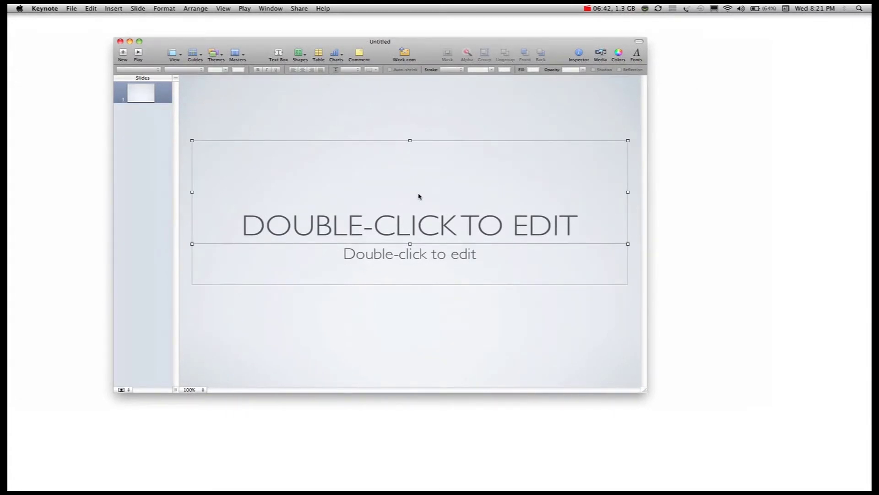
pyautogui.press('Delete')
pyautogui.click(402, 253)
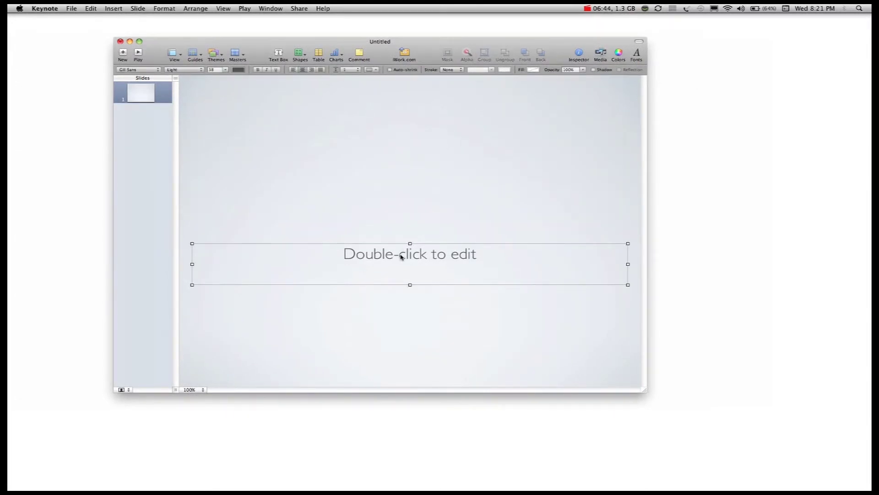
pyautogui.press('Delete')
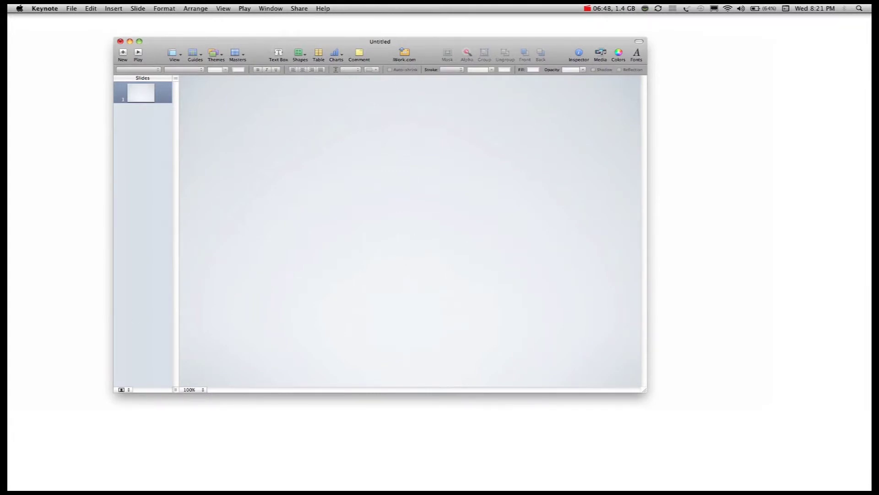
# - In Finder, navigate to Desktop > June Desktop > Semester One Web
pyautogui.click(44, 467)
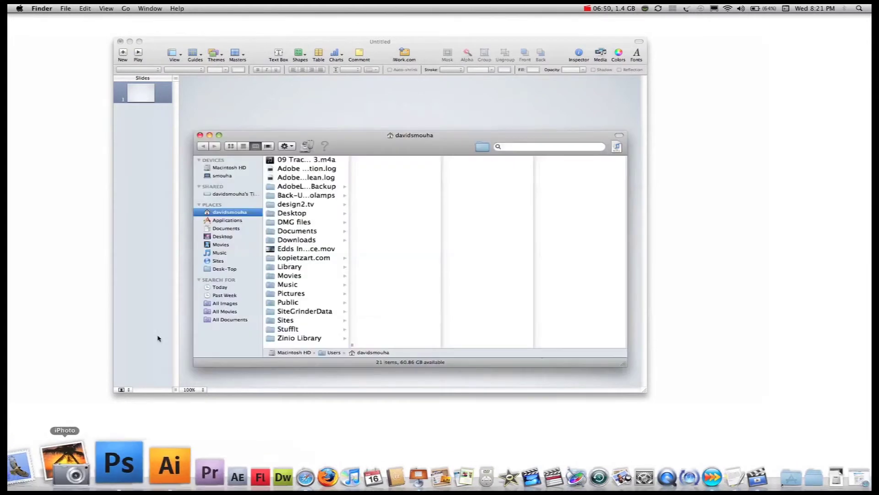
pyautogui.moveTo(359, 142); pyautogui.dragTo(506, 141)
pyautogui.click(367, 235)
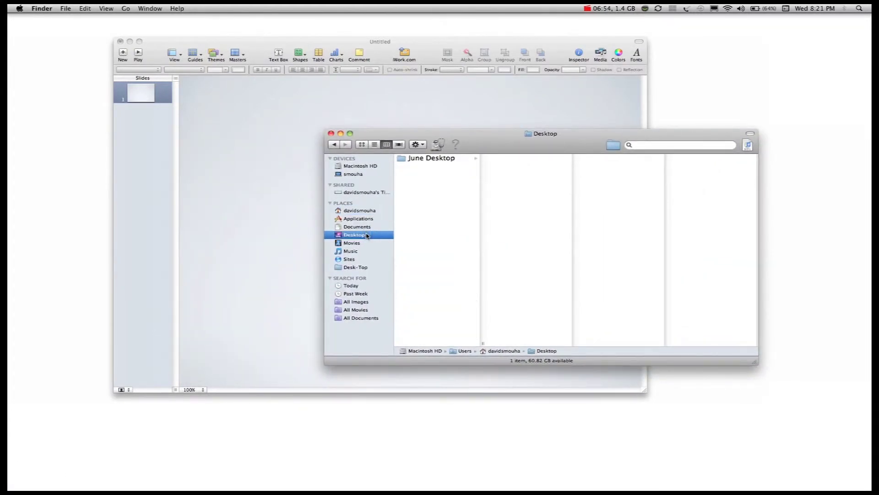
pyautogui.click(447, 158)
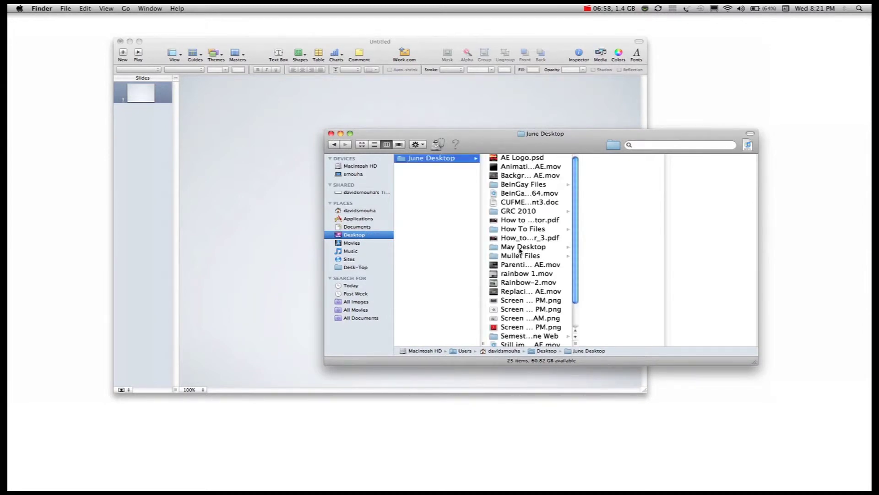
pyautogui.click(513, 336)
# - Drag Rainbow in 3D.psd onto the Keynote slide and position the cube image
pyautogui.click(606, 259)
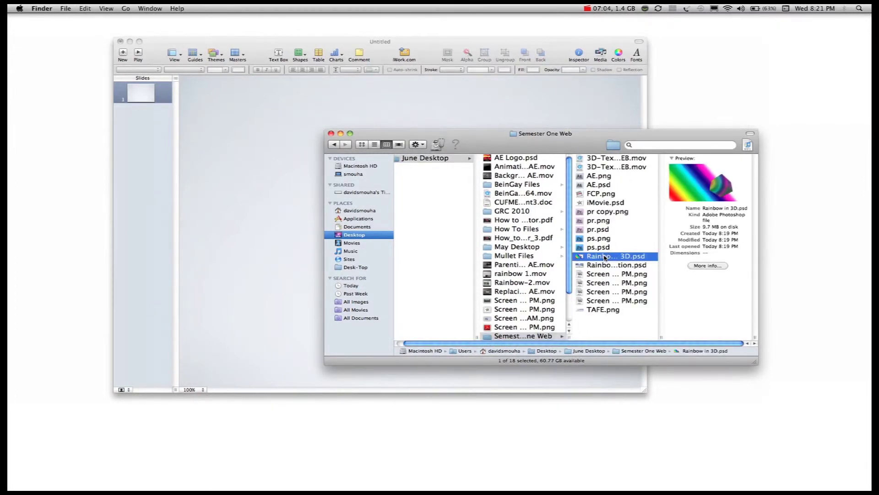
pyautogui.moveTo(604, 258); pyautogui.dragTo(247, 221)
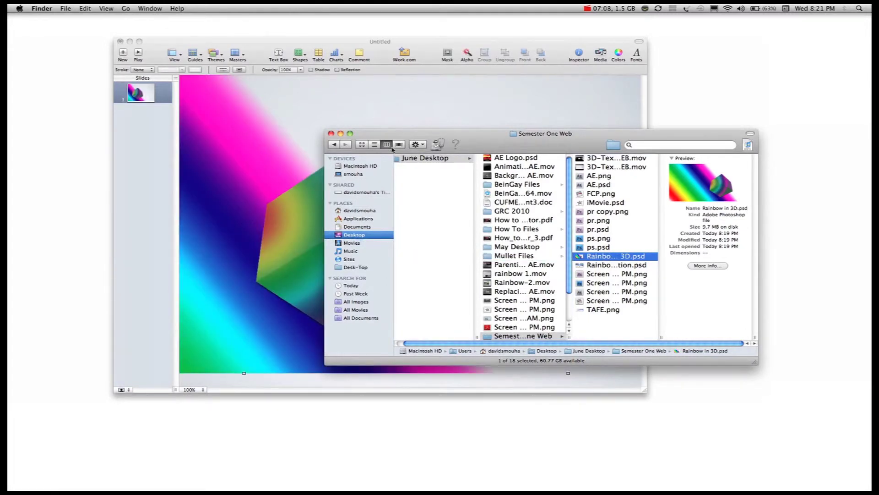
pyautogui.moveTo(425, 134); pyautogui.dragTo(612, 309)
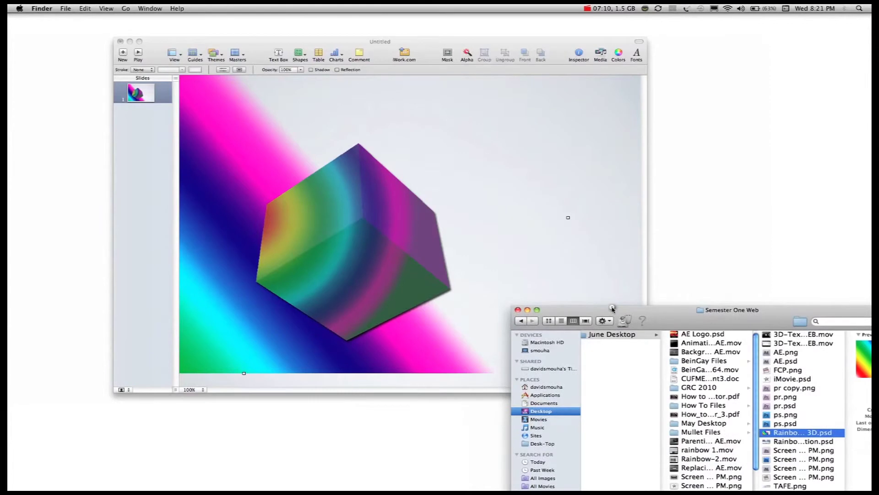
pyautogui.moveTo(441, 307); pyautogui.dragTo(456, 283)
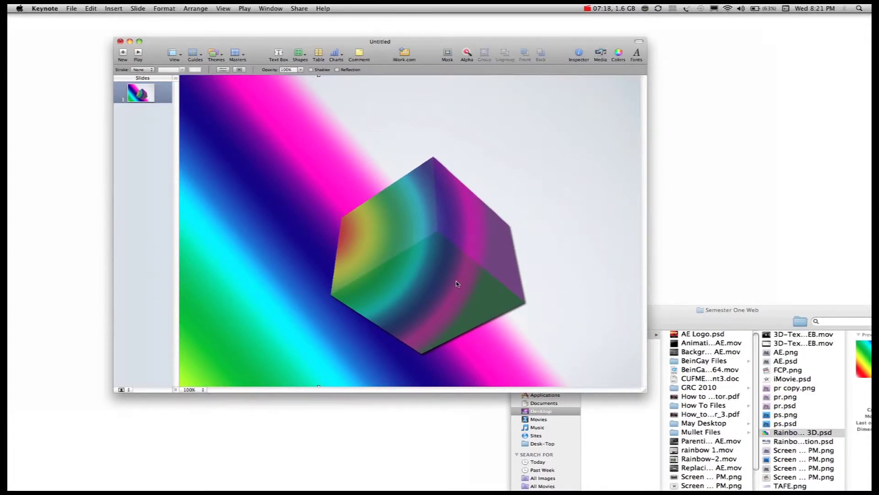
pyautogui.moveTo(762, 331); pyautogui.dragTo(751, 246)
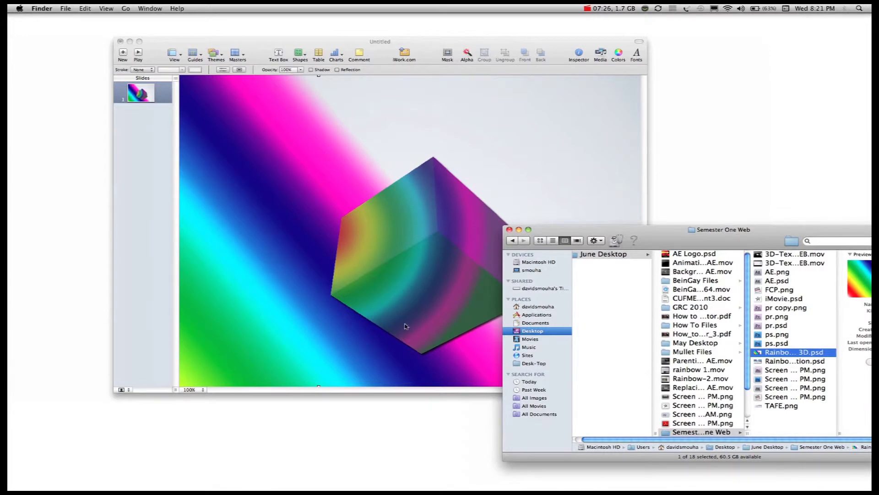
# - Close Finder and drop iPhoto's beach photo with the flag and orange surfboard onto the slide
pyautogui.click(80, 474)
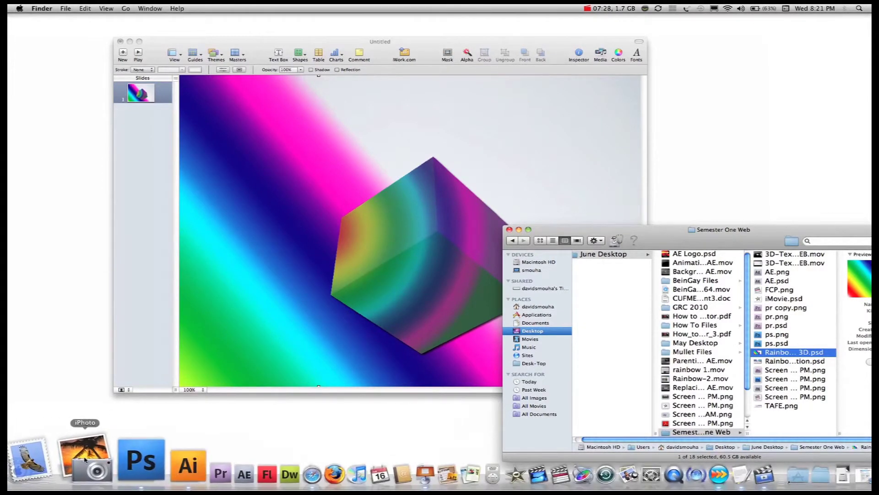
pyautogui.click(509, 229)
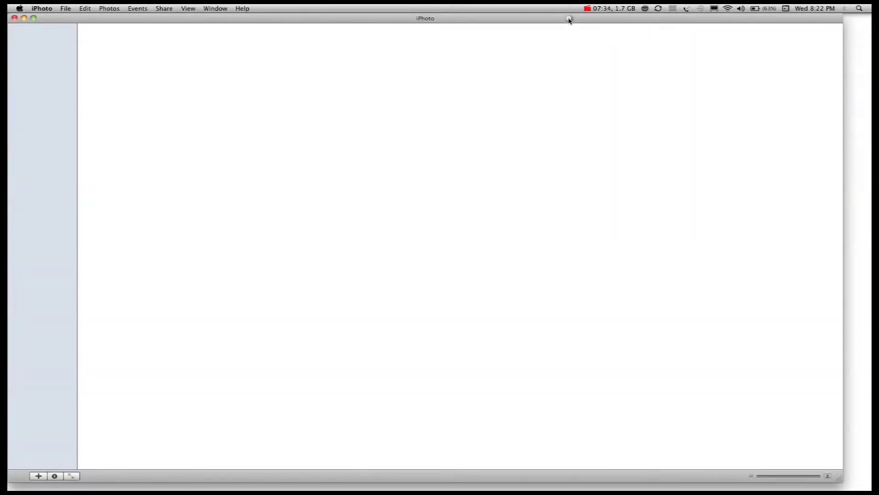
pyautogui.moveTo(568, 18); pyautogui.dragTo(594, 81)
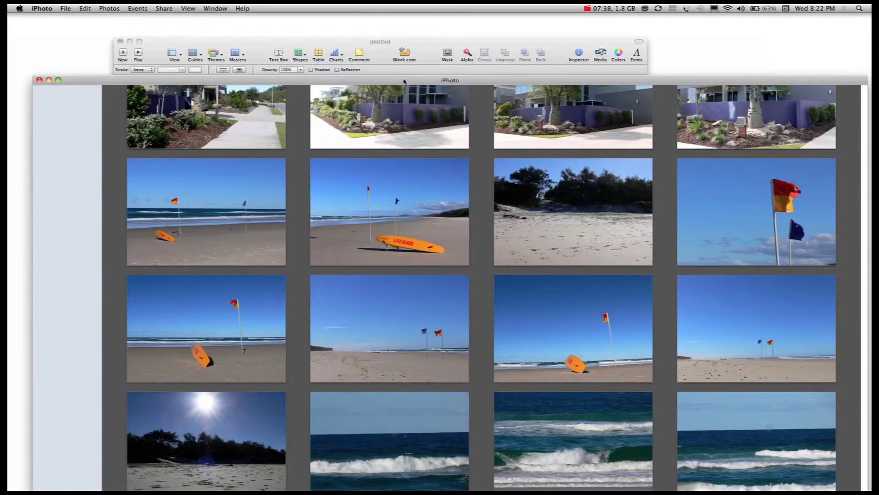
pyautogui.moveTo(404, 81); pyautogui.dragTo(422, 99)
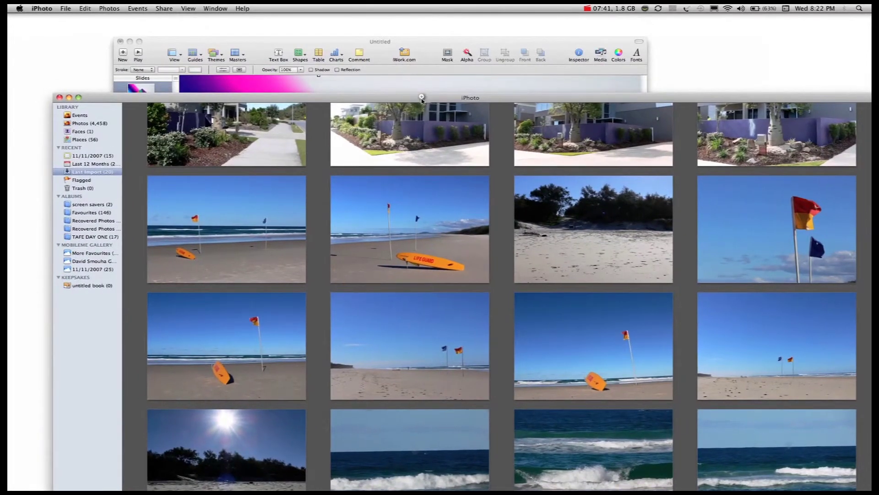
pyautogui.moveTo(421, 98); pyautogui.dragTo(406, 140)
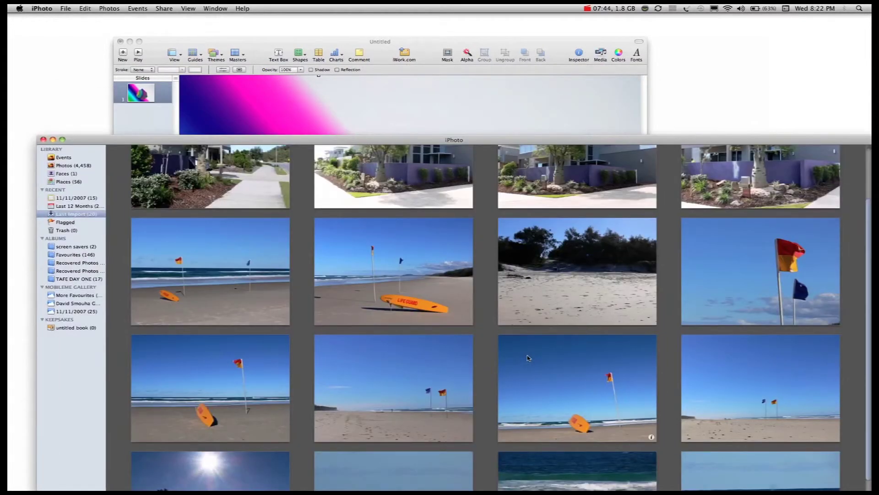
pyautogui.moveTo(528, 358); pyautogui.dragTo(484, 393)
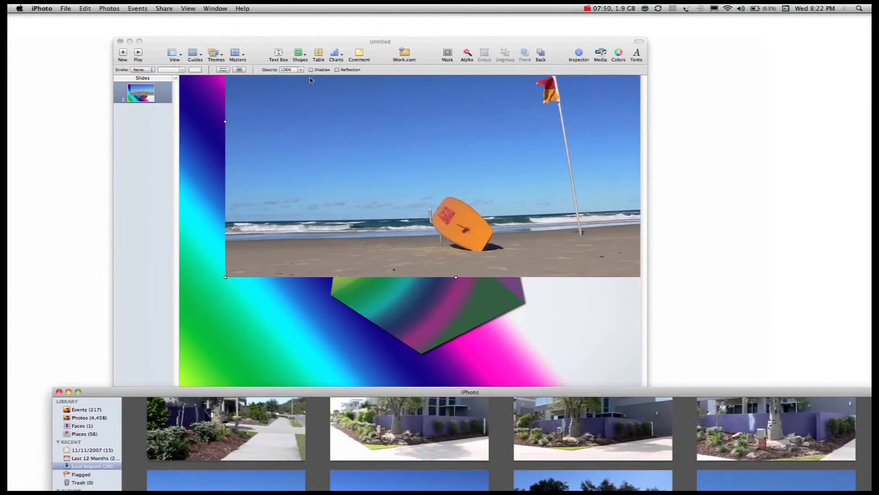
pyautogui.click(219, 44)
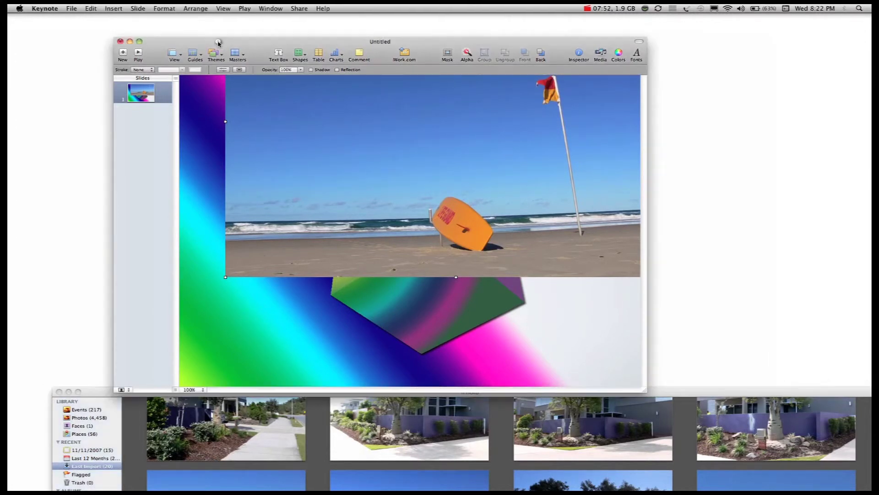
# - Send the beach photo to the back, enlarge and reposition it, and shift the cube left
pyautogui.click(196, 9)
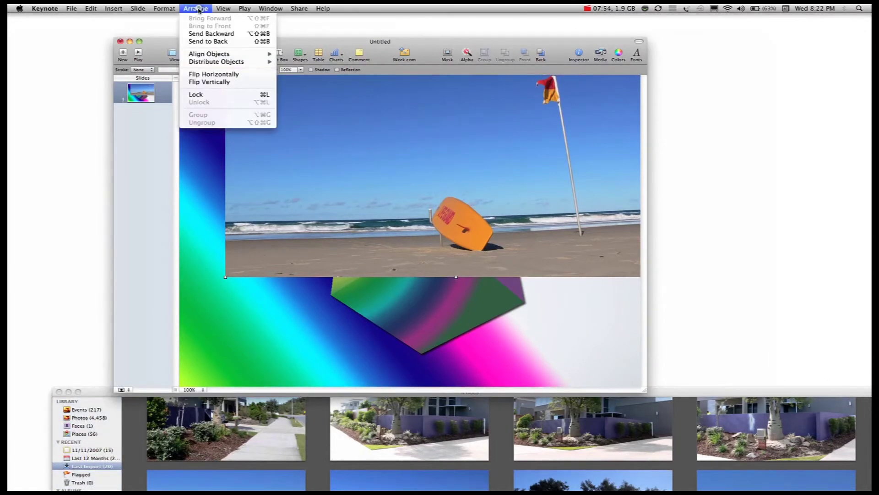
pyautogui.click(201, 41)
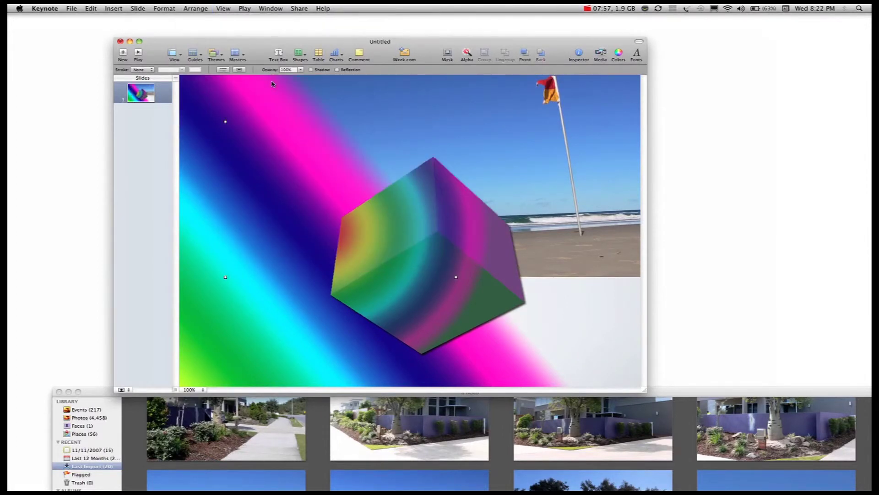
pyautogui.moveTo(504, 152); pyautogui.dragTo(460, 269)
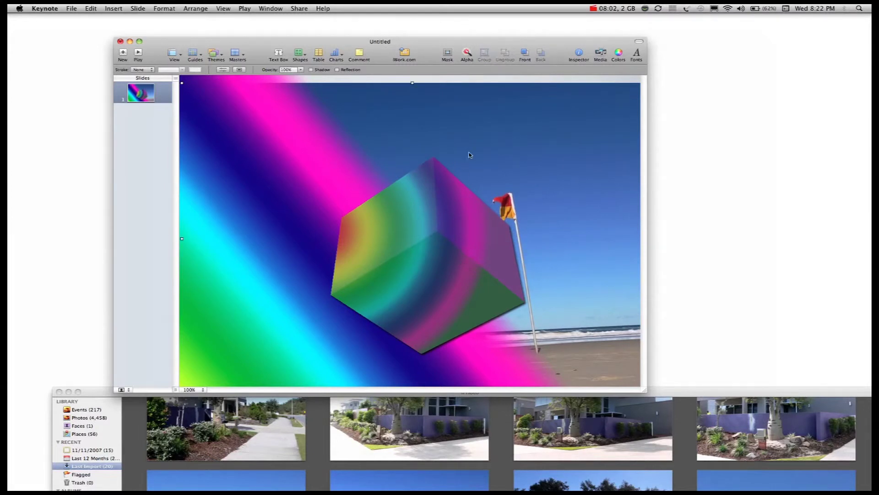
pyautogui.moveTo(412, 84); pyautogui.dragTo(411, 70)
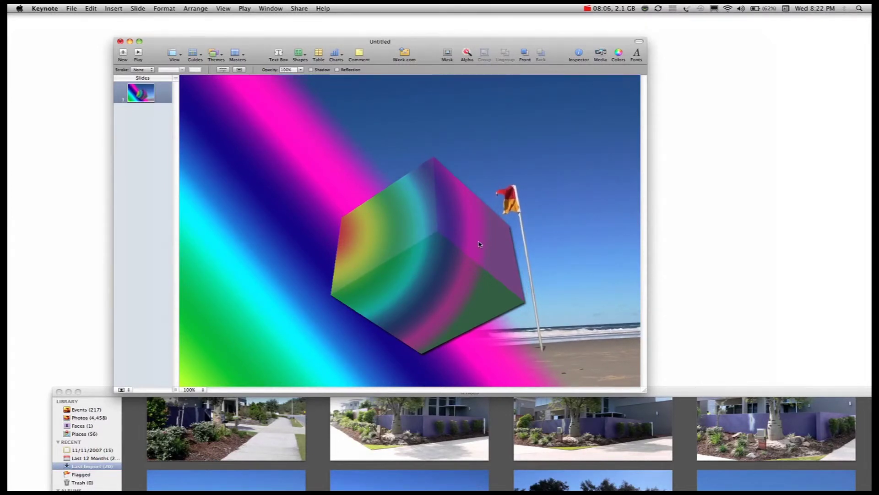
pyautogui.moveTo(477, 243); pyautogui.dragTo(363, 243)
pyautogui.moveTo(504, 263); pyautogui.dragTo(533, 267)
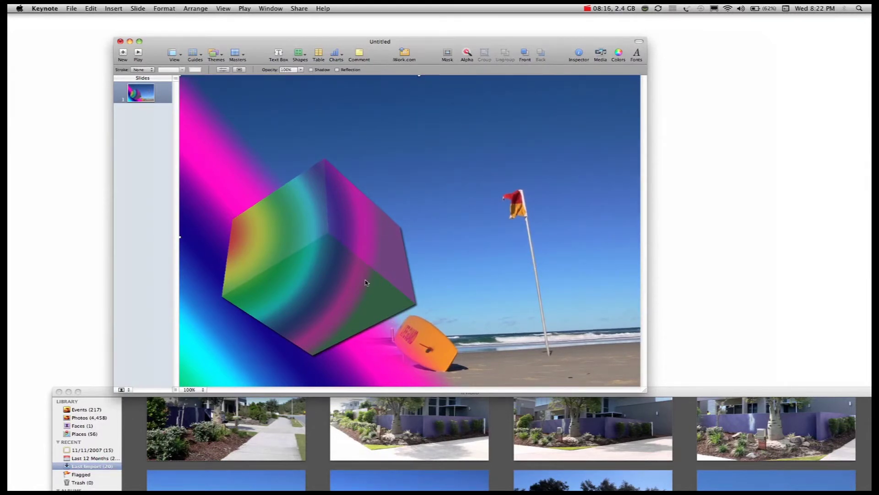
# - Set the rainbow cube image's opacity to 56% in the Inspector's Graphic pane
pyautogui.click(346, 274)
pyautogui.click(580, 55)
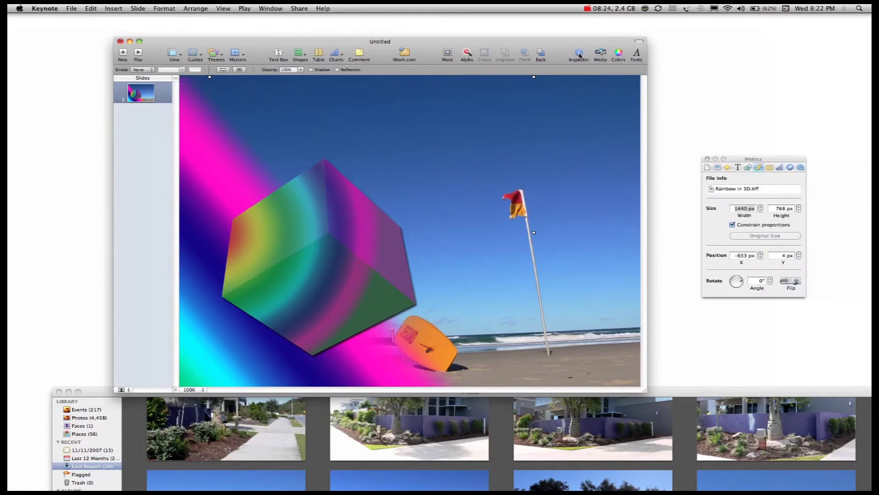
pyautogui.click(748, 167)
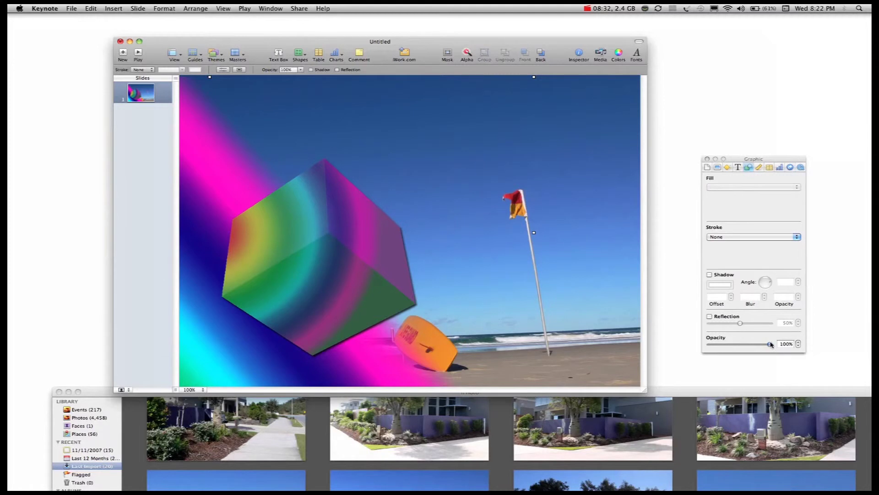
pyautogui.moveTo(771, 344); pyautogui.dragTo(744, 344)
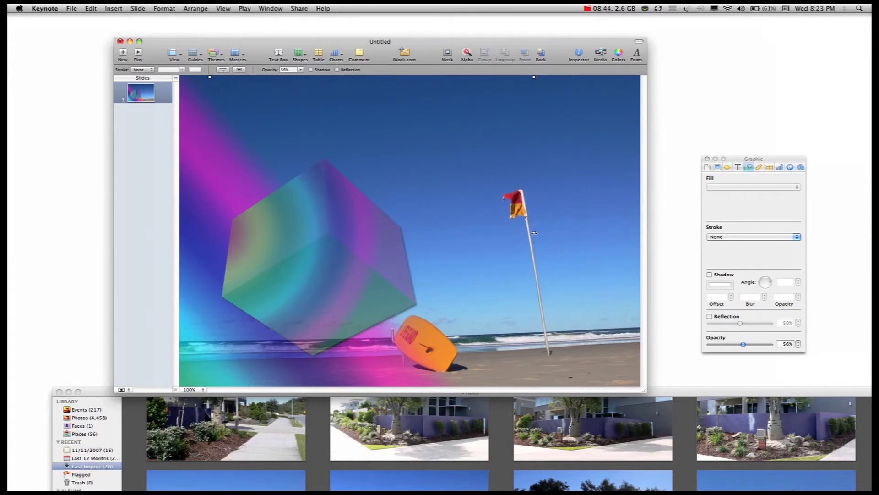
# - Shrink the cube image, place it lower left over the beach, and raise its opacity to 89%
pyautogui.moveTo(533, 233); pyautogui.dragTo(397, 232)
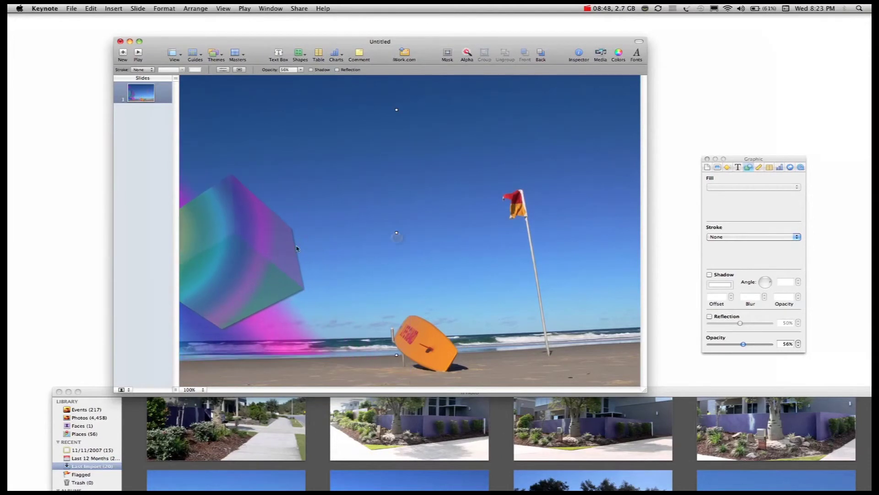
pyautogui.moveTo(254, 261); pyautogui.dragTo(431, 163)
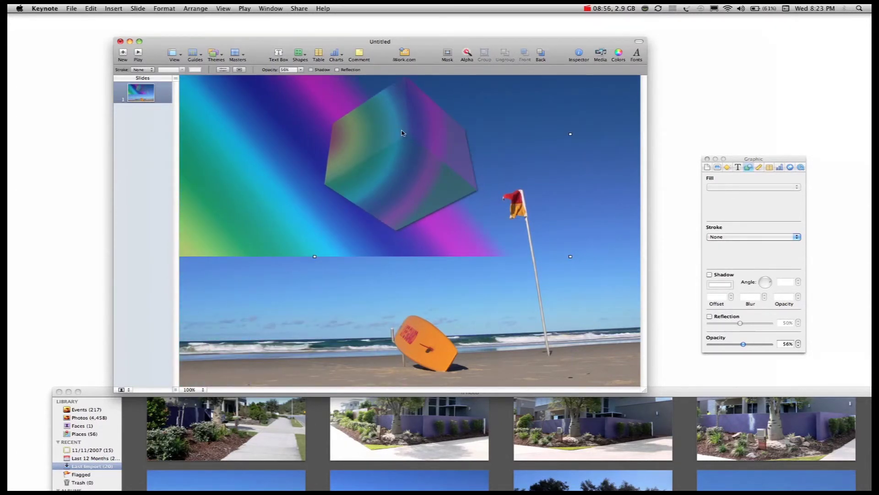
pyautogui.moveTo(402, 133); pyautogui.dragTo(285, 274)
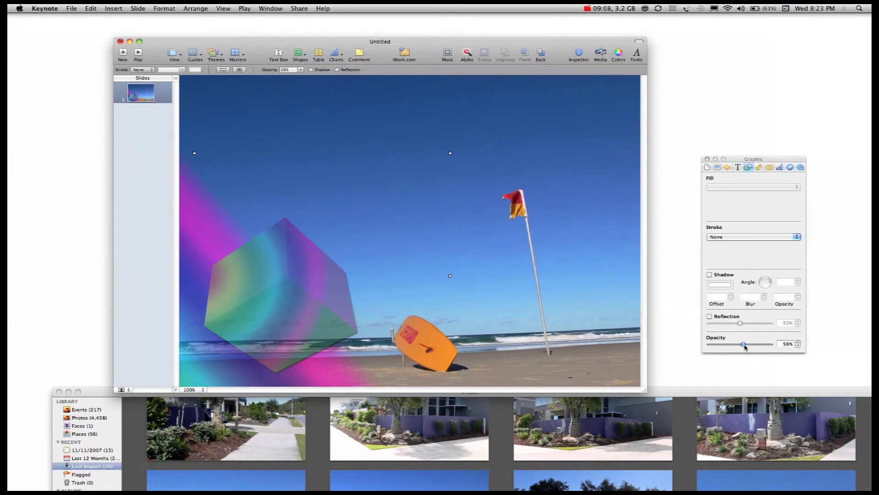
pyautogui.moveTo(745, 347); pyautogui.dragTo(763, 346)
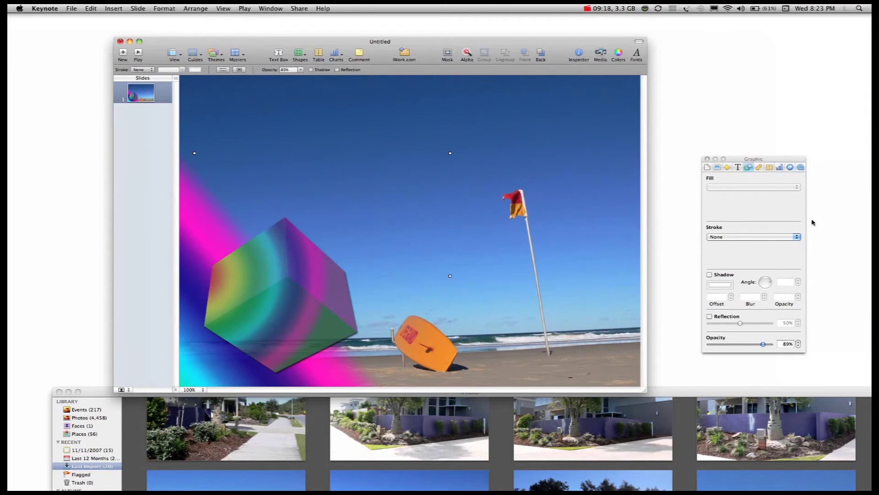
pyautogui.moveTo(433, 47); pyautogui.dragTo(434, 26)
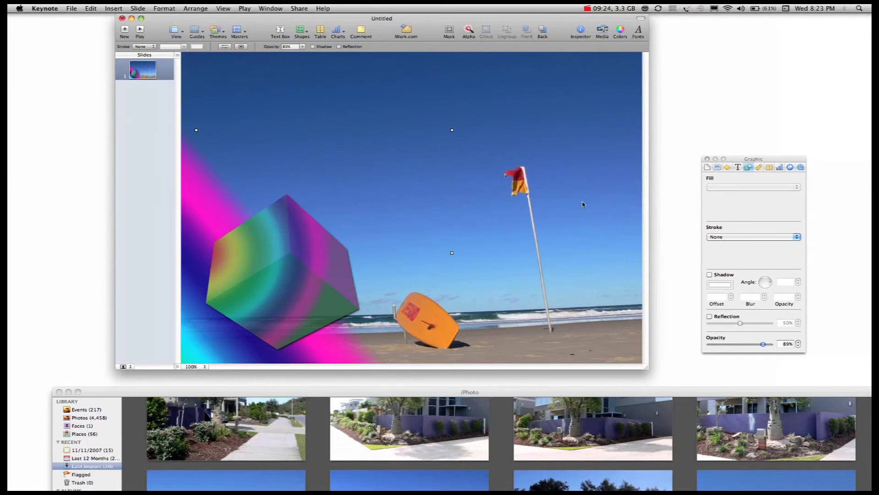
# - Preview the Confetti and Flash Bulbs builds, then give the cube a Lens Flare build-in
pyautogui.moveTo(739, 158); pyautogui.dragTo(705, 115)
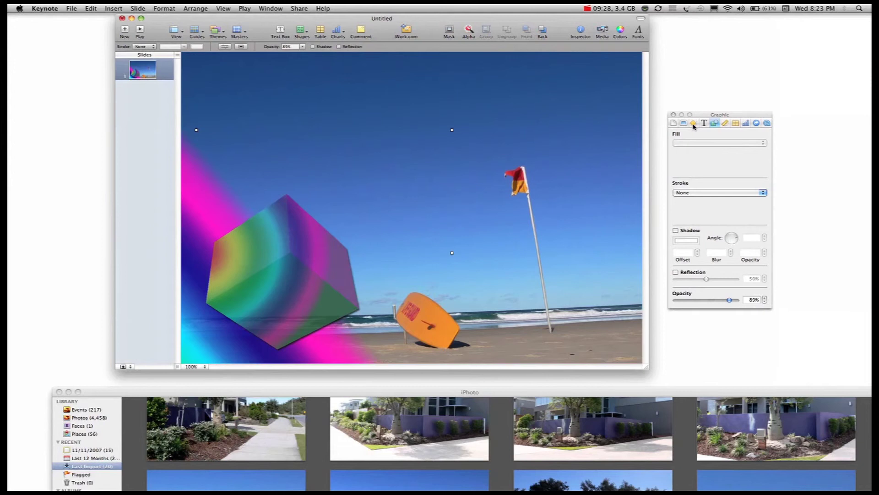
pyautogui.click(693, 124)
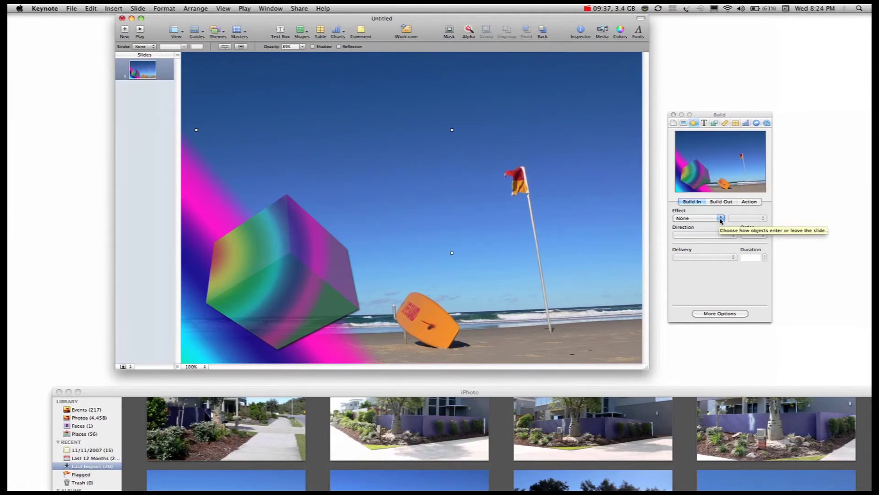
pyautogui.click(721, 219)
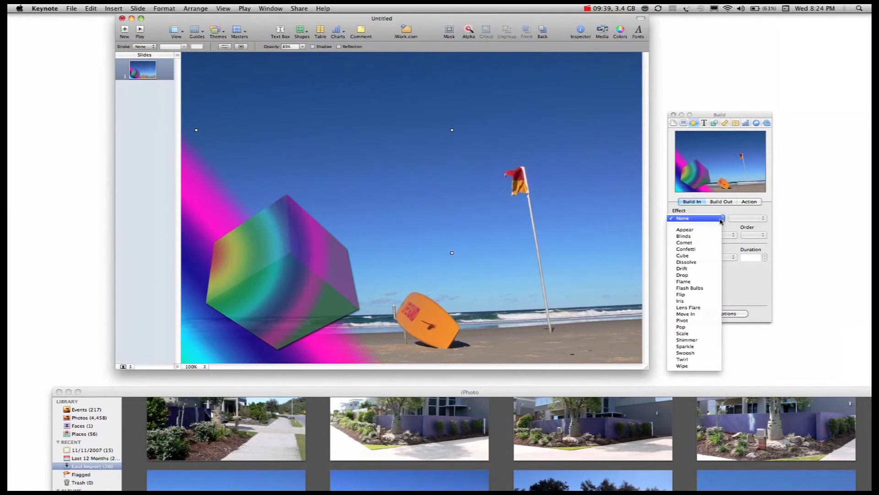
pyautogui.click(708, 251)
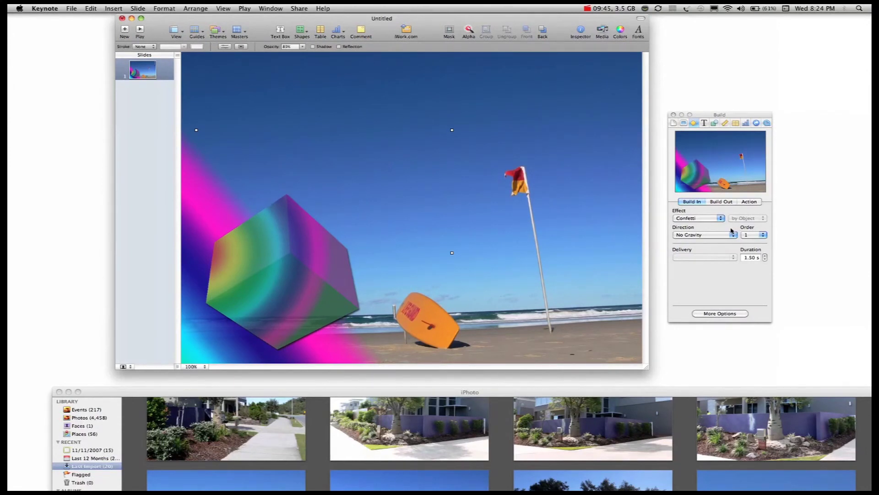
pyautogui.click(721, 218)
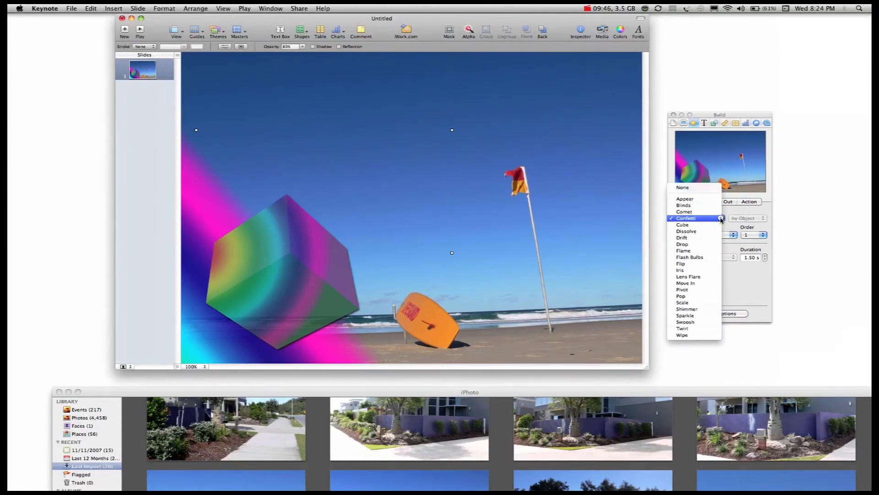
pyautogui.click(703, 257)
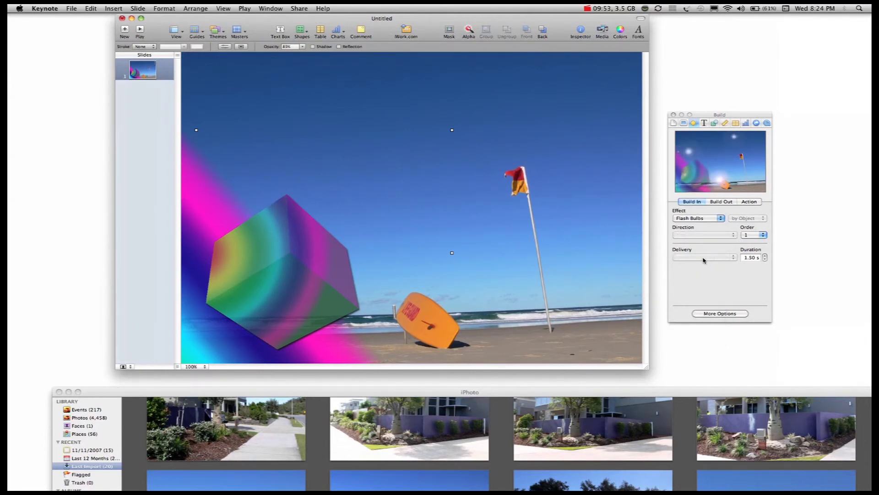
pyautogui.click(721, 219)
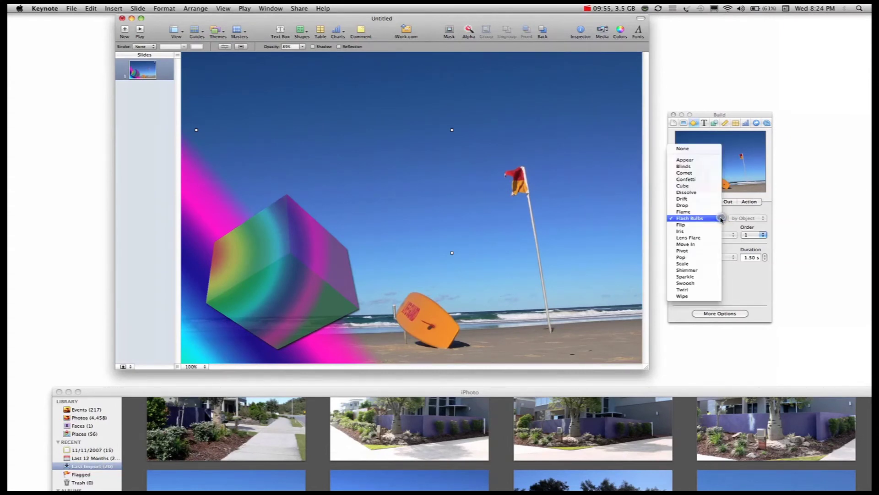
pyautogui.click(708, 238)
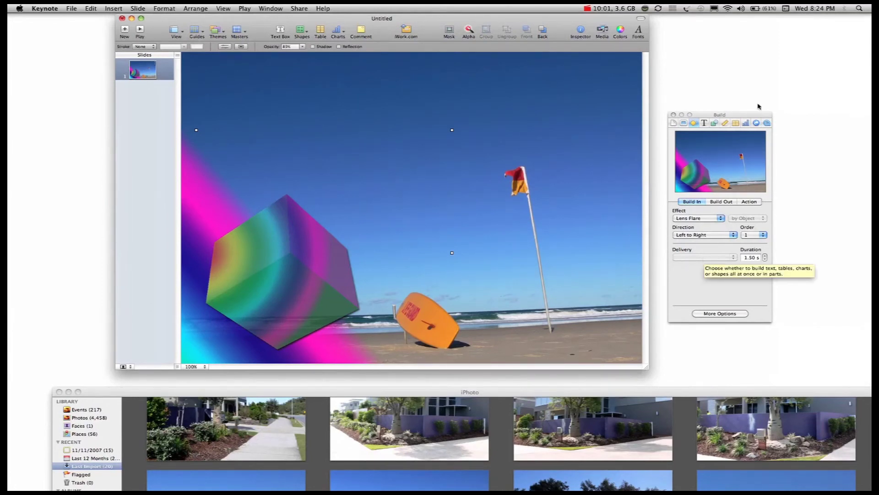
# - Set the Lens Flare build to 2.00 s, starting automatically after the transition
pyautogui.moveTo(755, 117); pyautogui.dragTo(771, 53)
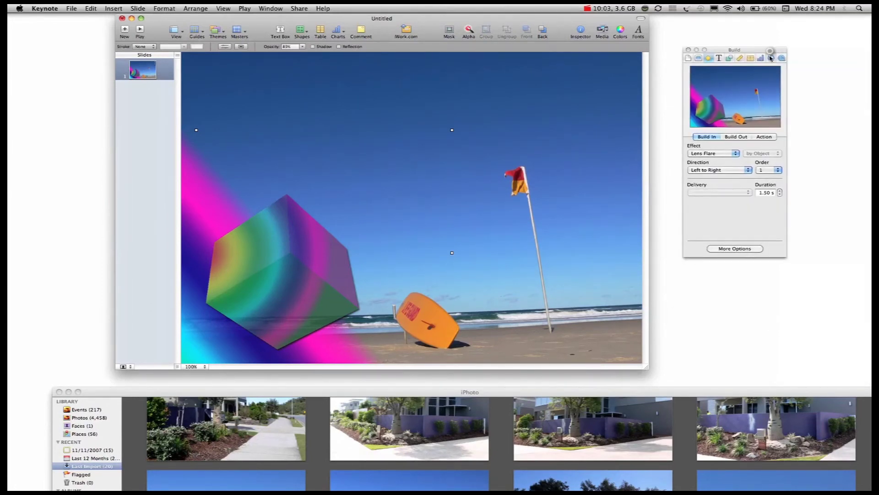
pyautogui.click(781, 191)
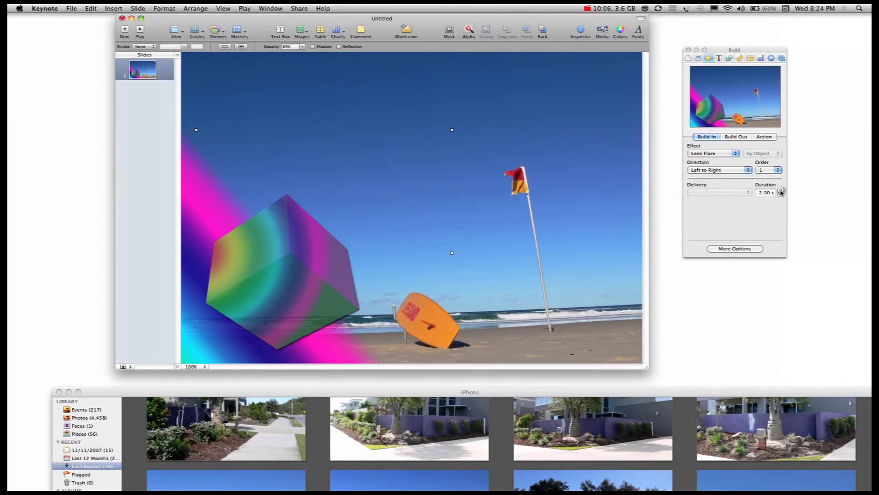
pyautogui.click(729, 249)
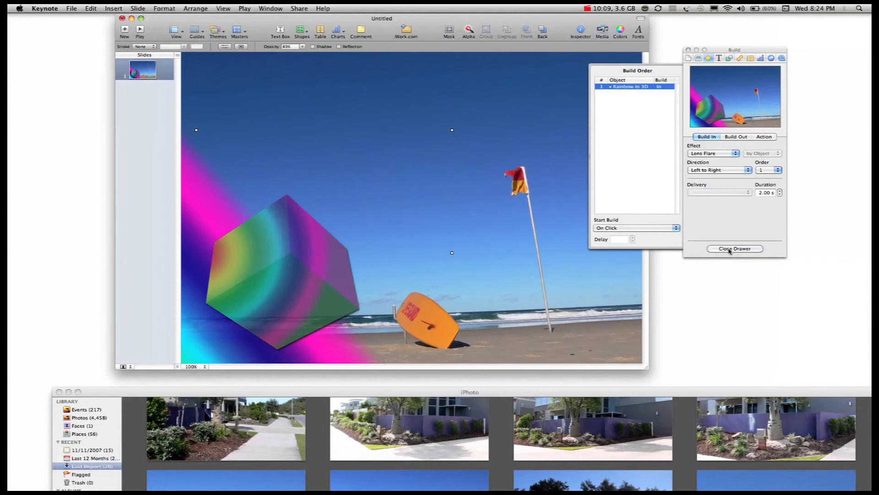
pyautogui.click(676, 228)
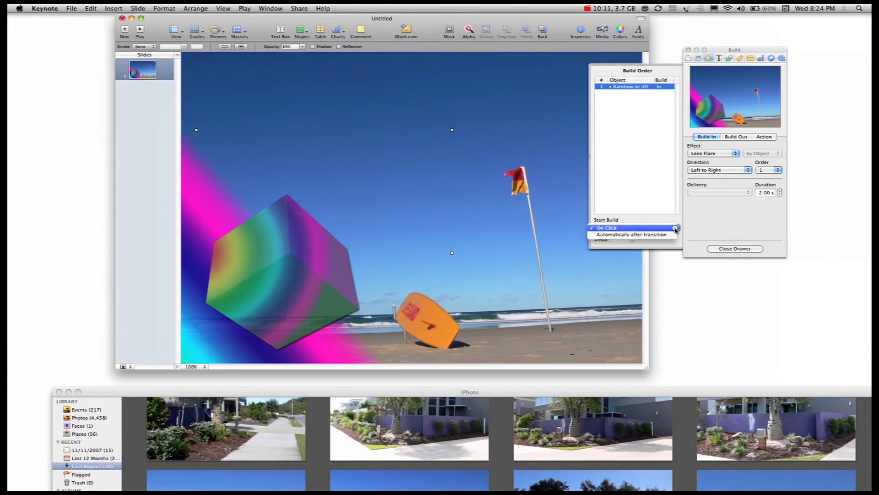
pyautogui.click(672, 234)
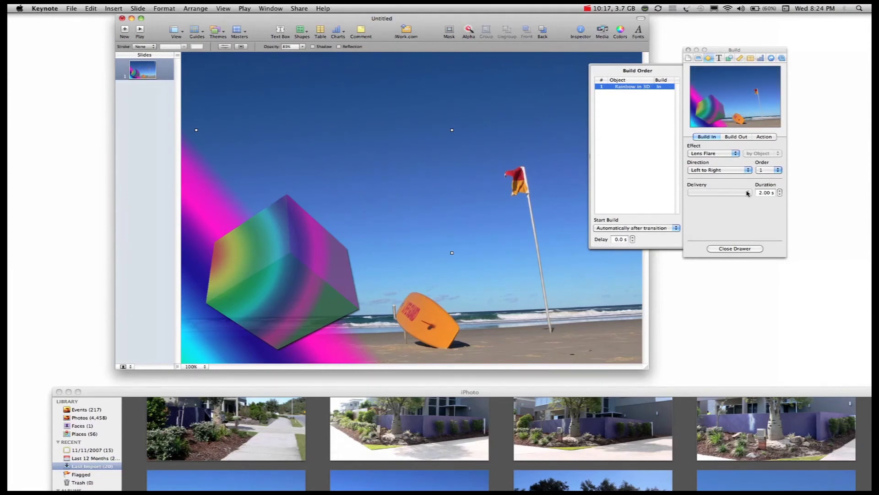
pyautogui.click(735, 249)
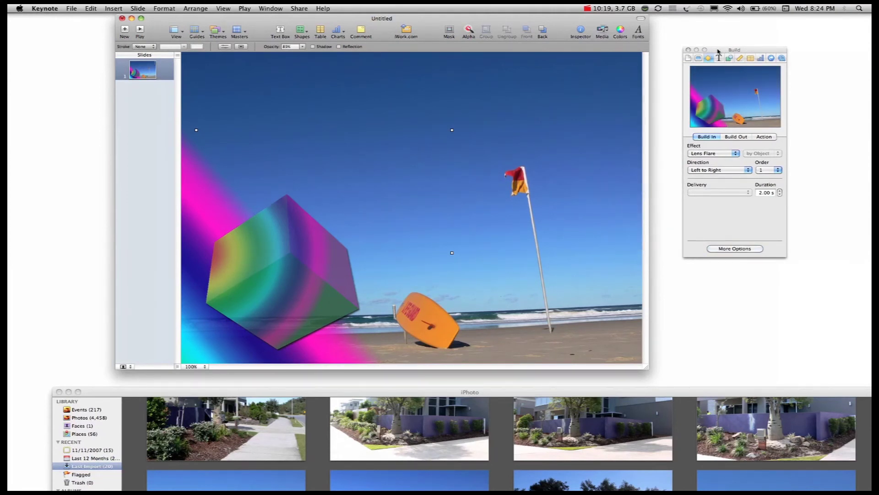
pyautogui.moveTo(718, 51); pyautogui.dragTo(725, 51)
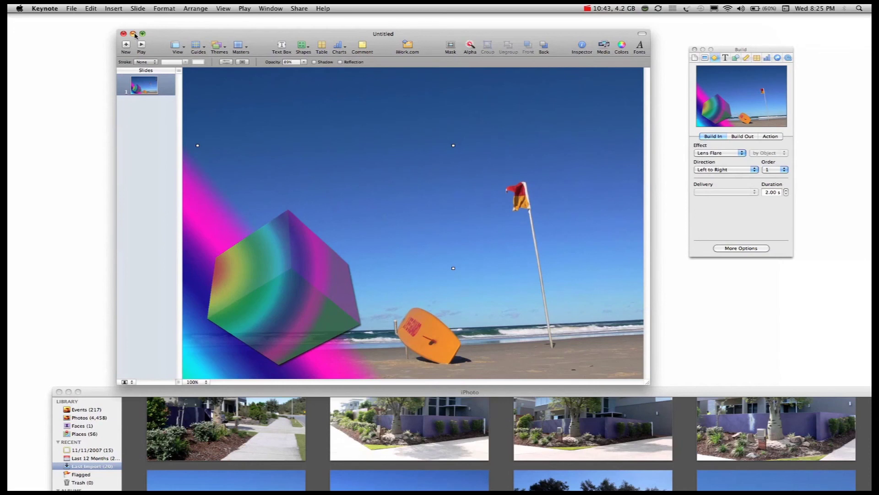
# - Minimize the Keynote presentation window so only build settings and iPhoto remain
pyautogui.click(134, 34)
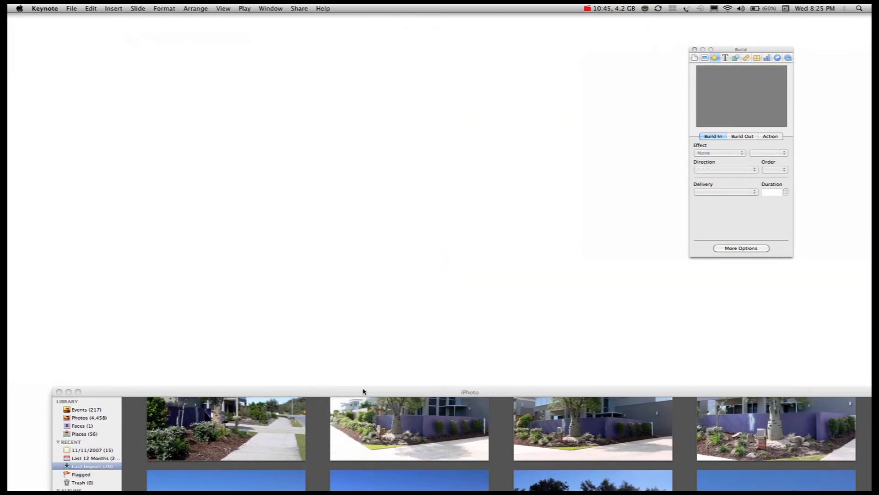
# - Move the iPhoto library window up the screen, then close it
pyautogui.moveTo(363, 391); pyautogui.dragTo(334, 36)
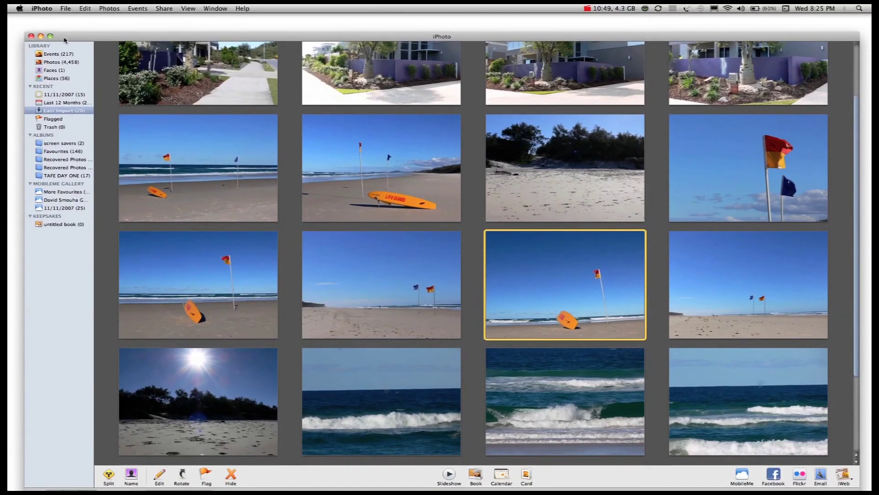
pyautogui.click(31, 37)
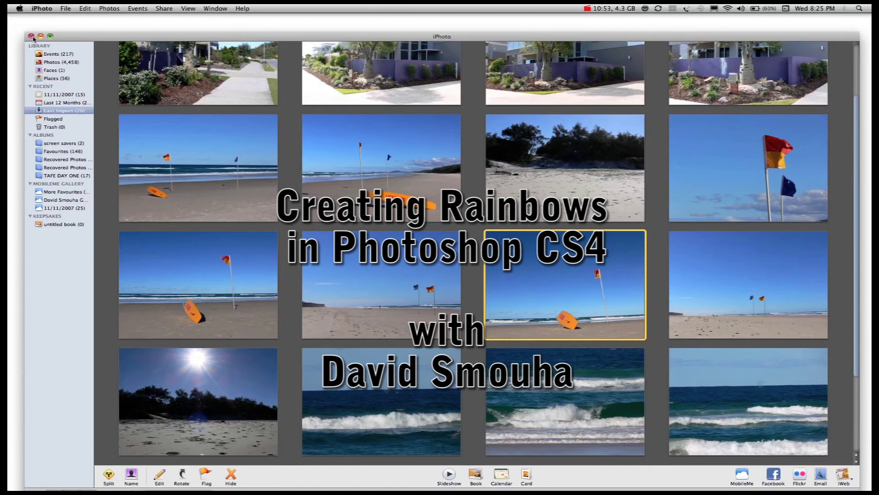